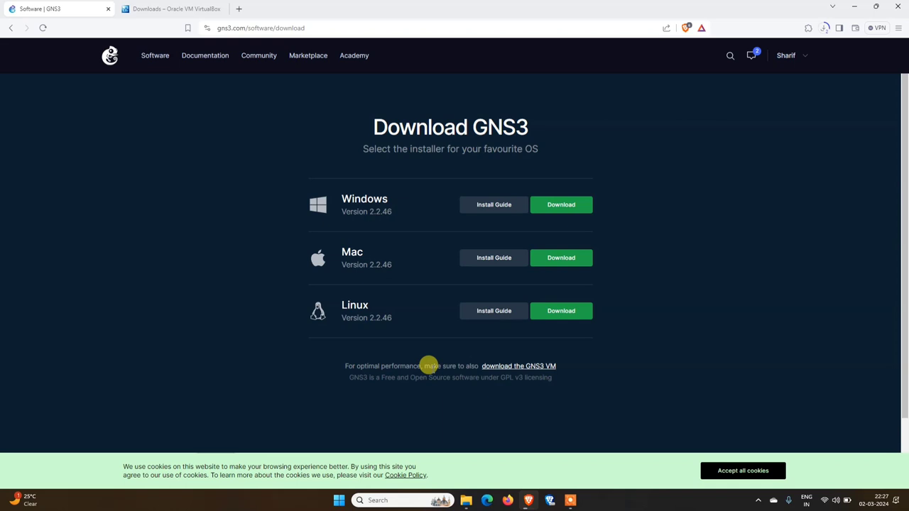
Open the GNS3 VM download page and look over the virtualization platforms it is offered for.
left_click(520, 366)
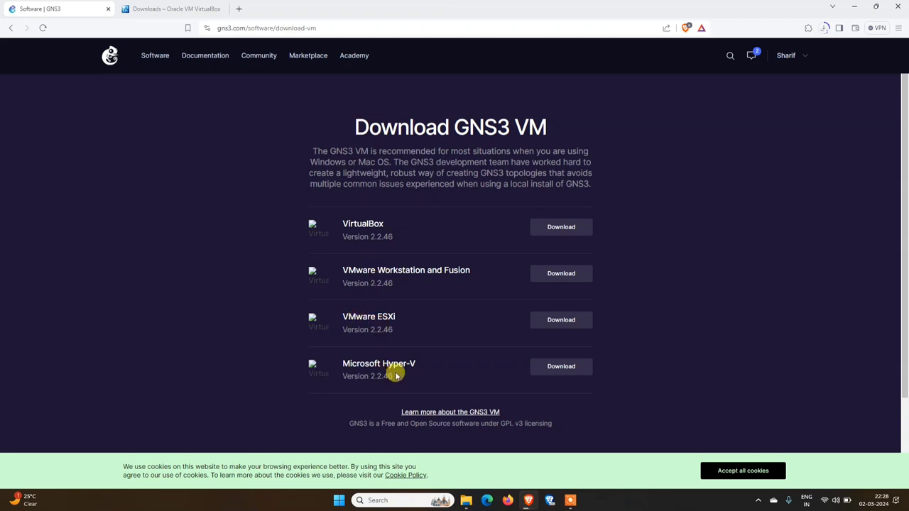
left_click_drag(341, 310, 431, 366)
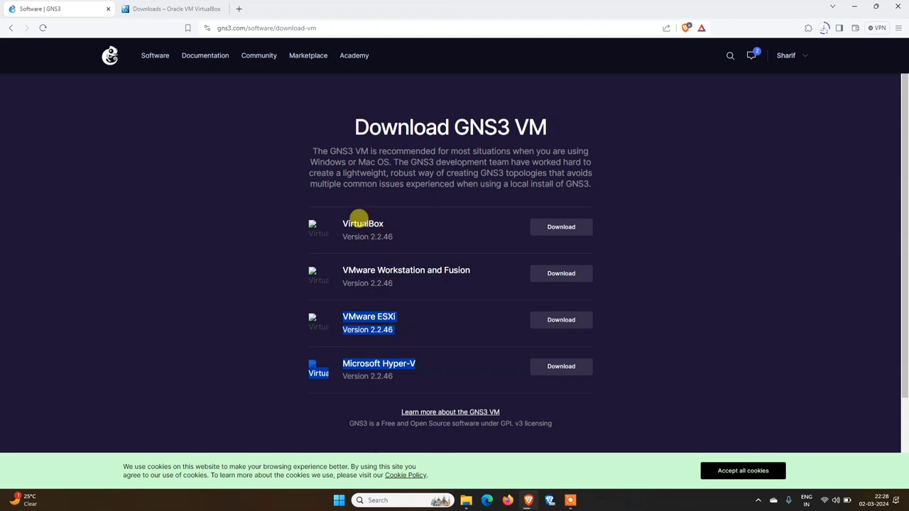
double_click(359, 222)
double_click(378, 270)
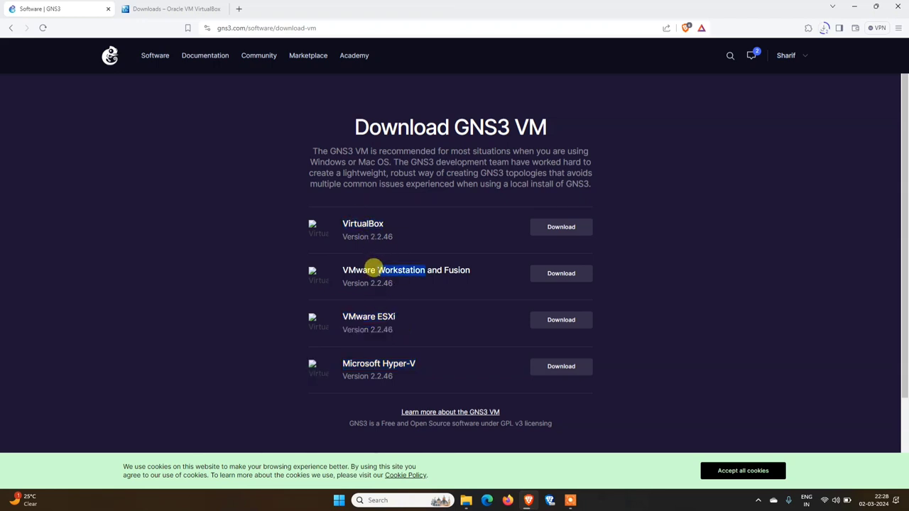
left_click_drag(363, 224, 248, 194)
left_click(248, 195)
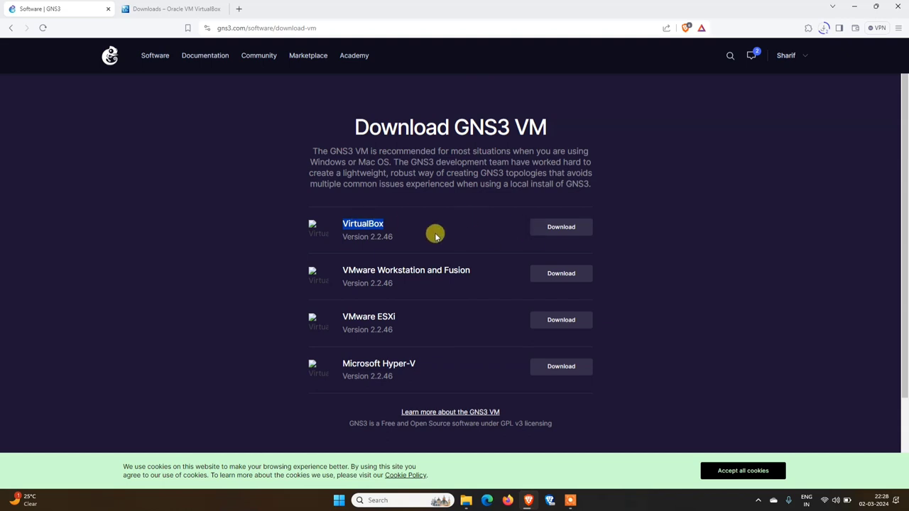
Download the VirtualBox version of the GNS3 VM and save GNS3.VM.VirtualBox.2.2.46.zip in the Downloads folder.
left_click(553, 228)
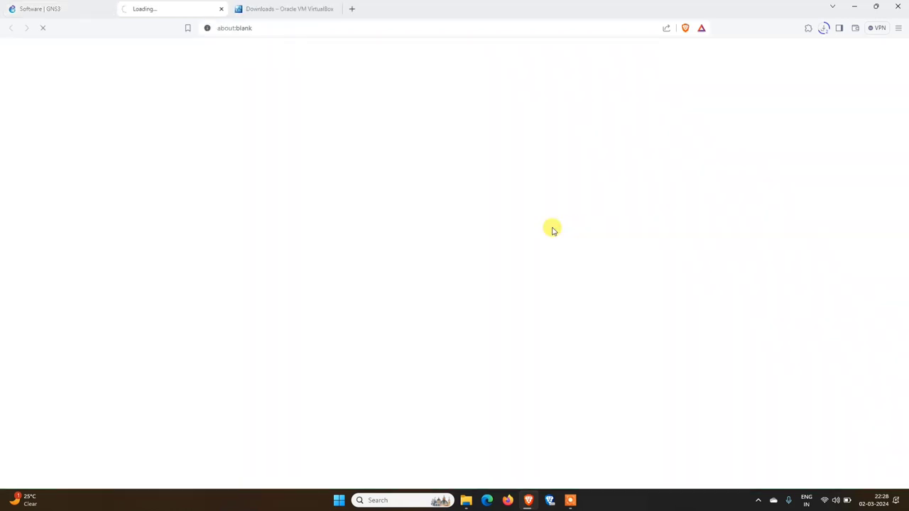
left_click(822, 29)
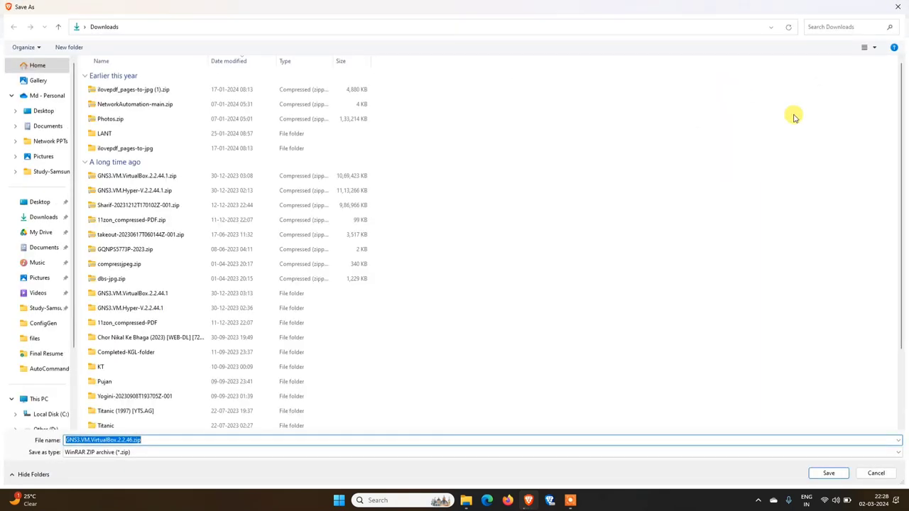
left_click(832, 474)
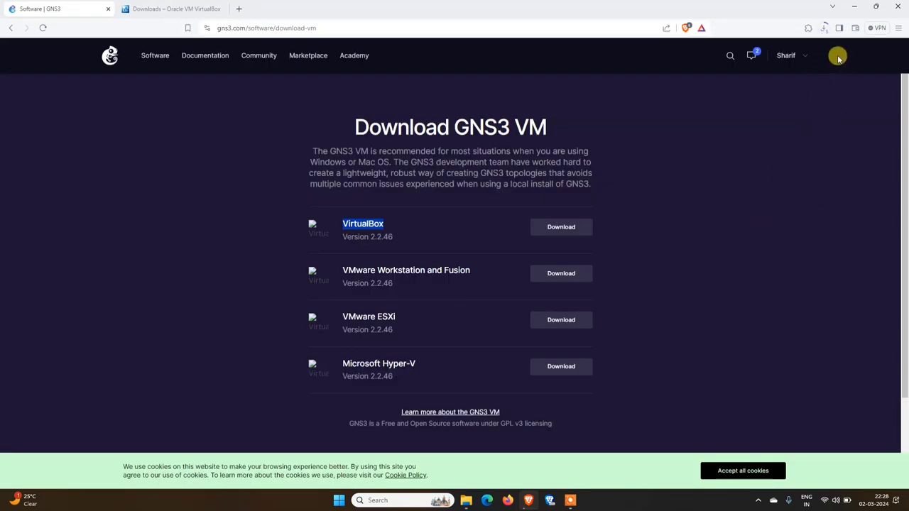
Resume the paused VirtualBox-7.0.14 installer download, and launch GNS3-2.2.46-all-in-one-regular.exe from its download folder.
left_click(823, 30)
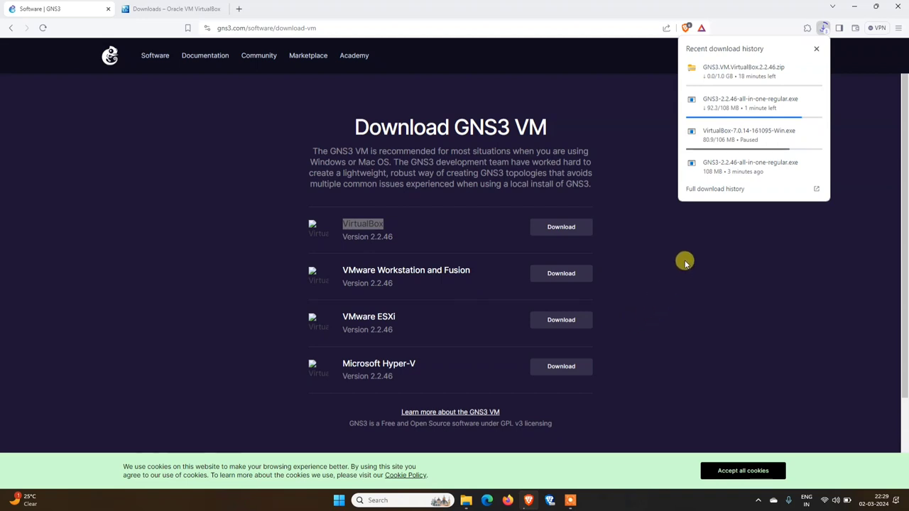
left_click(799, 134)
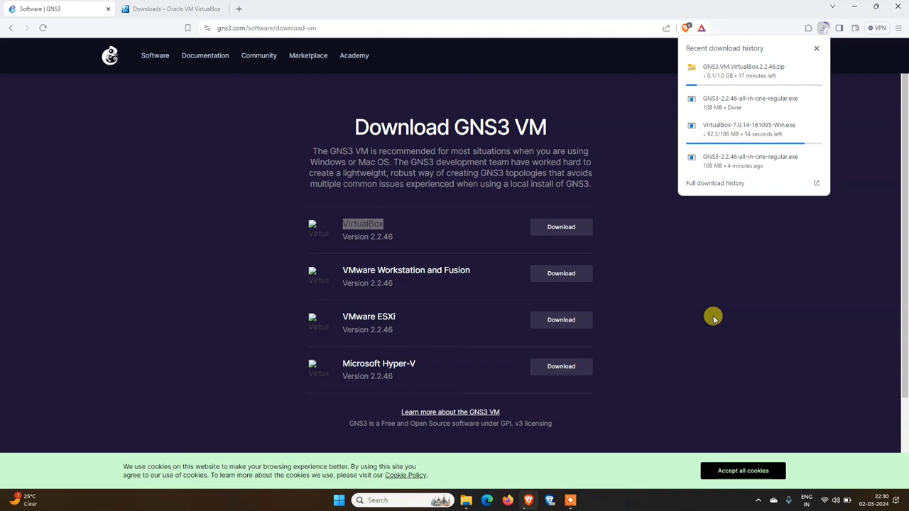
left_click(801, 100)
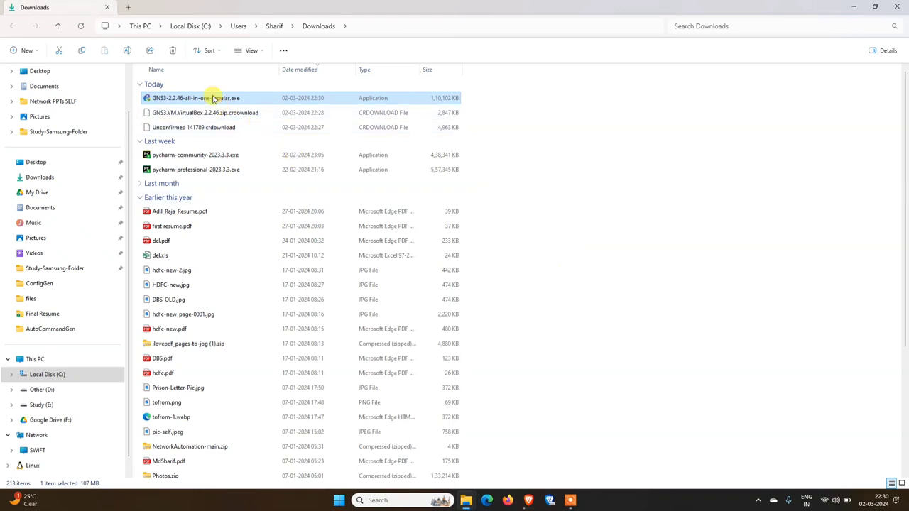
double_click(207, 100)
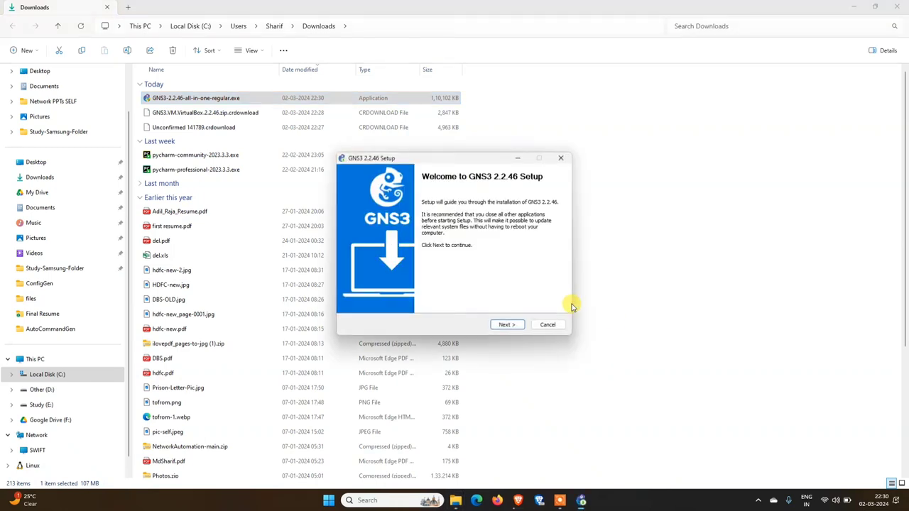
Start the GNS3 installation with Start Menu folder GNS3, the preselected components and destination C:\Program Files\GNS3.
left_click(509, 325)
left_click(505, 324)
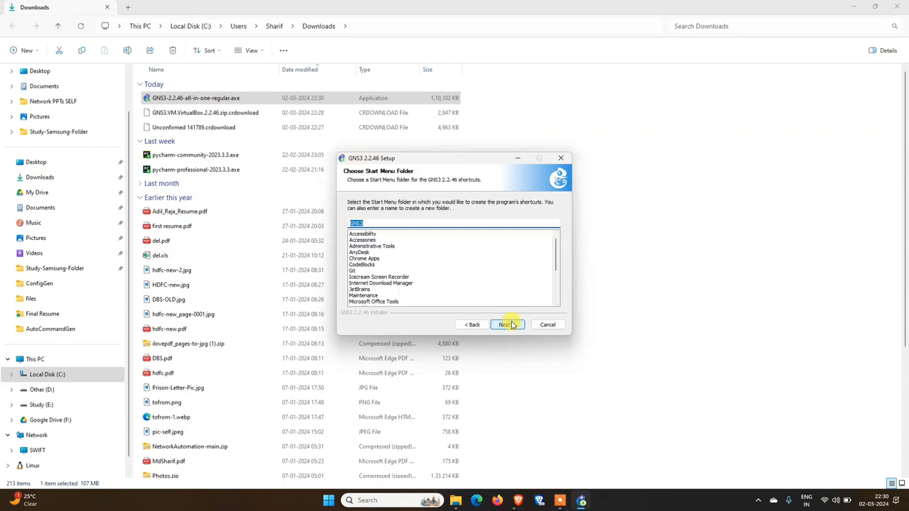
left_click(511, 324)
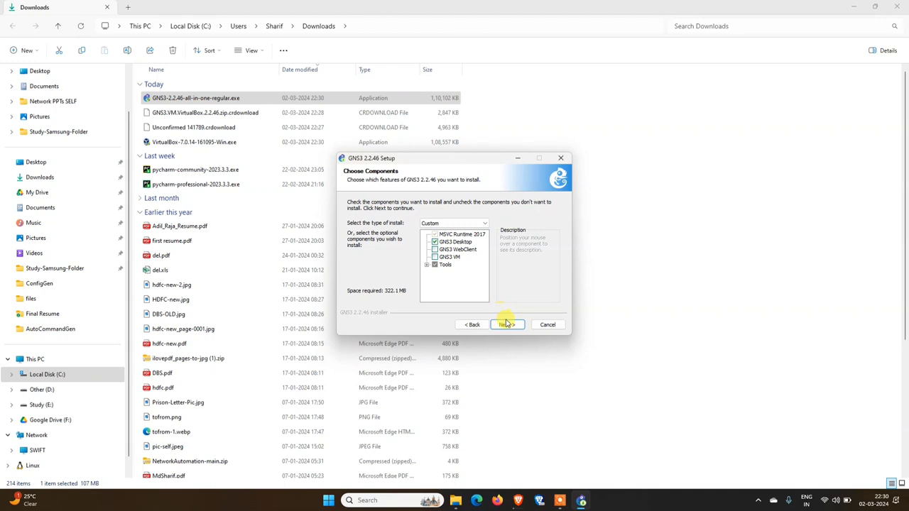
left_click(506, 324)
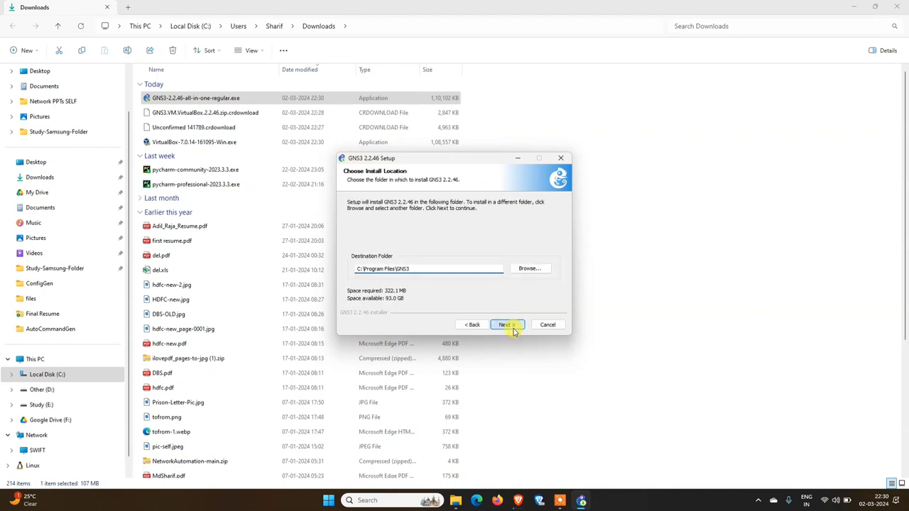
left_click(506, 325)
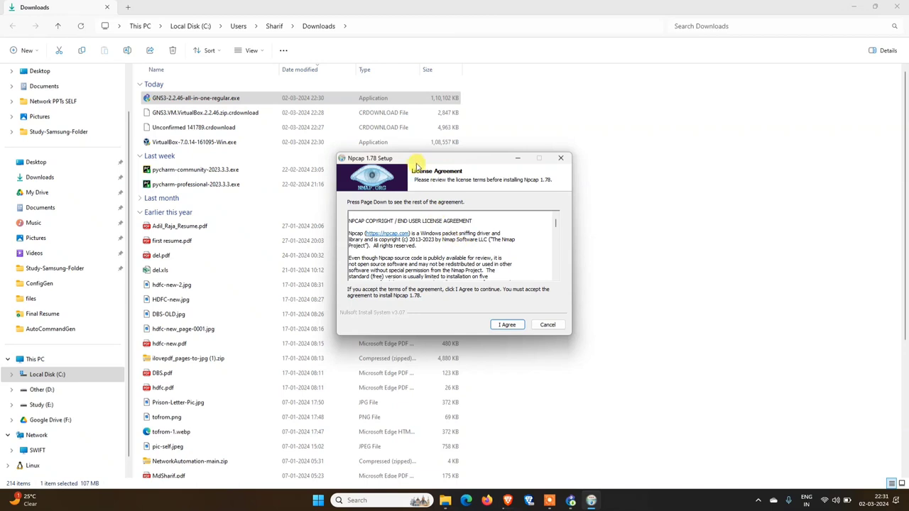
Accept the Npcap 1.78 license and install it with raw 802.11 traffic support and WinPcap API-compatible mode.
left_click_drag(414, 162, 689, 152)
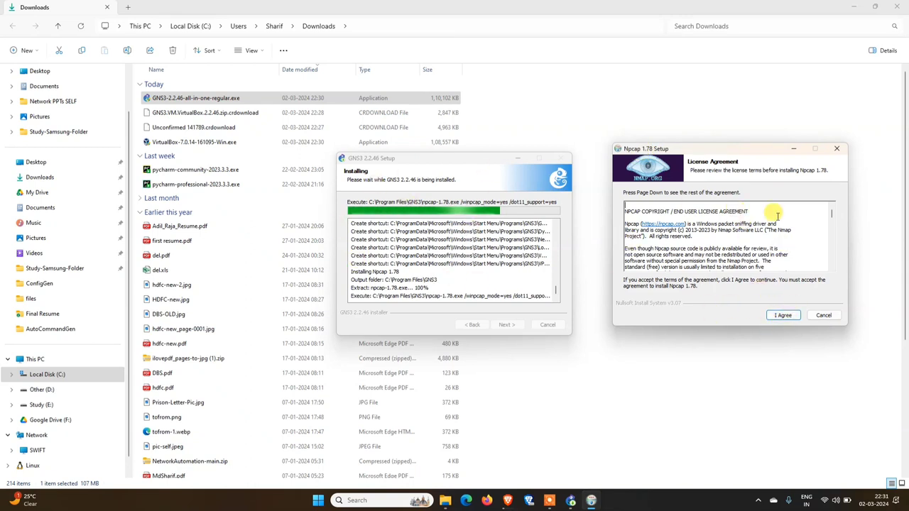
left_click(790, 316)
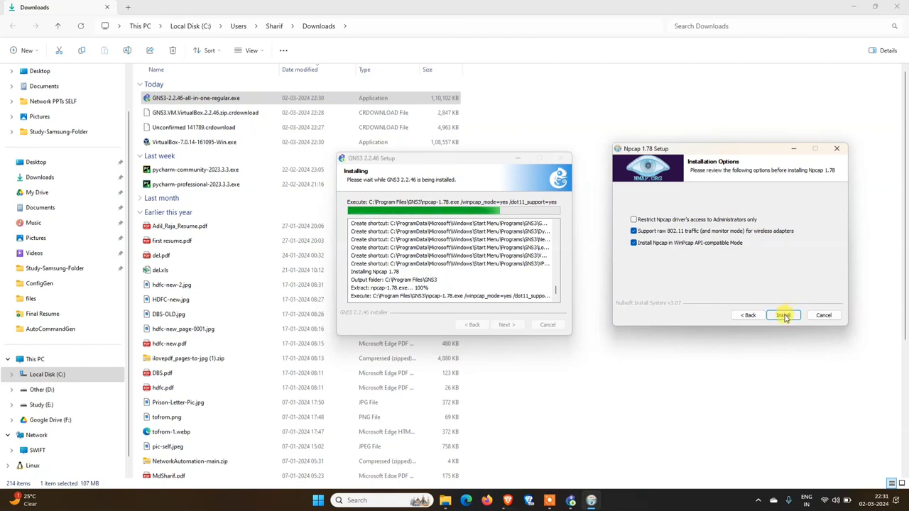
left_click(788, 319)
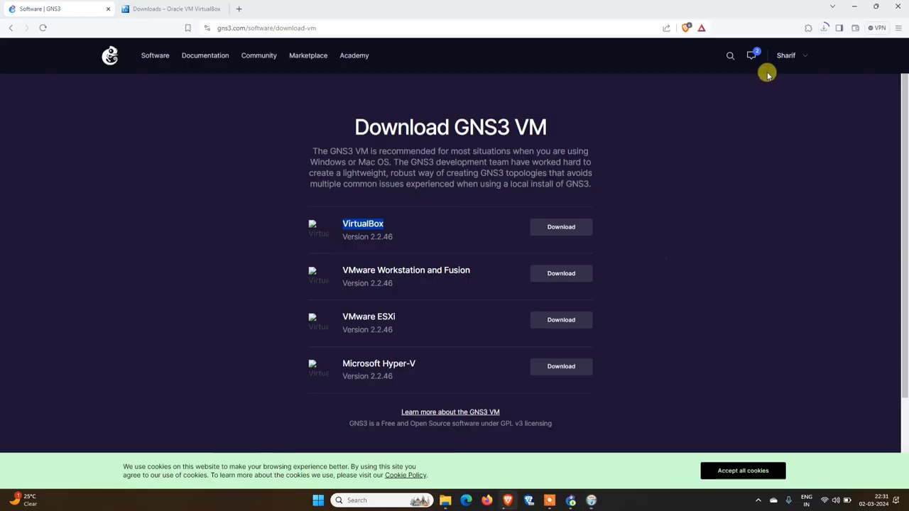
Check the progress of the recent downloads in the browser, leaving its sidebar closed.
left_click(837, 29)
left_click(823, 28)
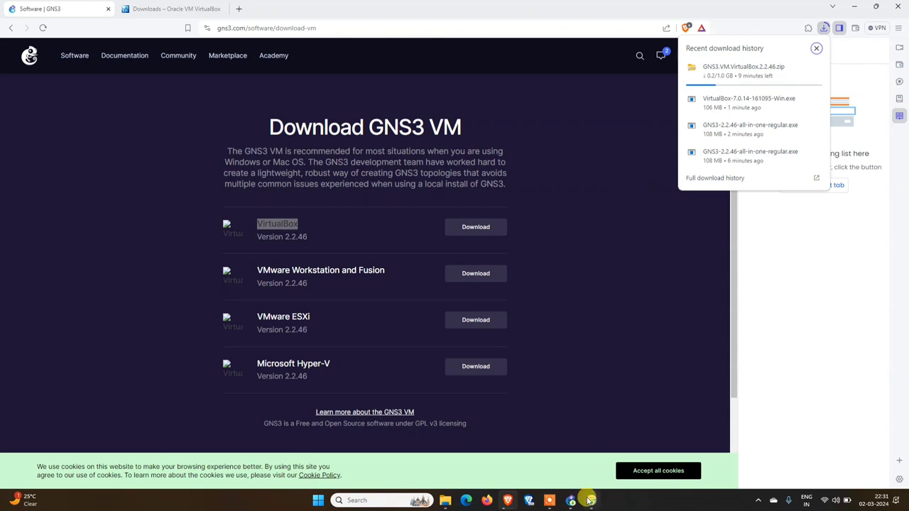
left_click(898, 27)
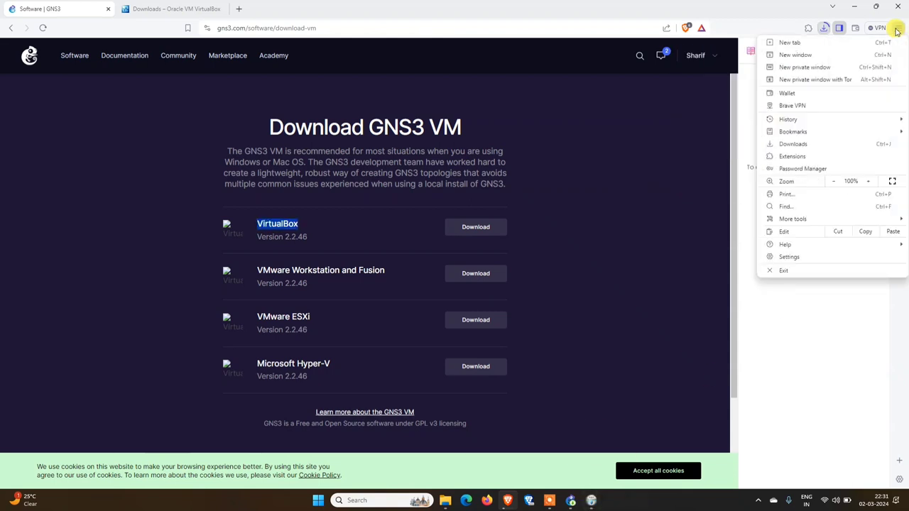
left_click(898, 27)
left_click(839, 29)
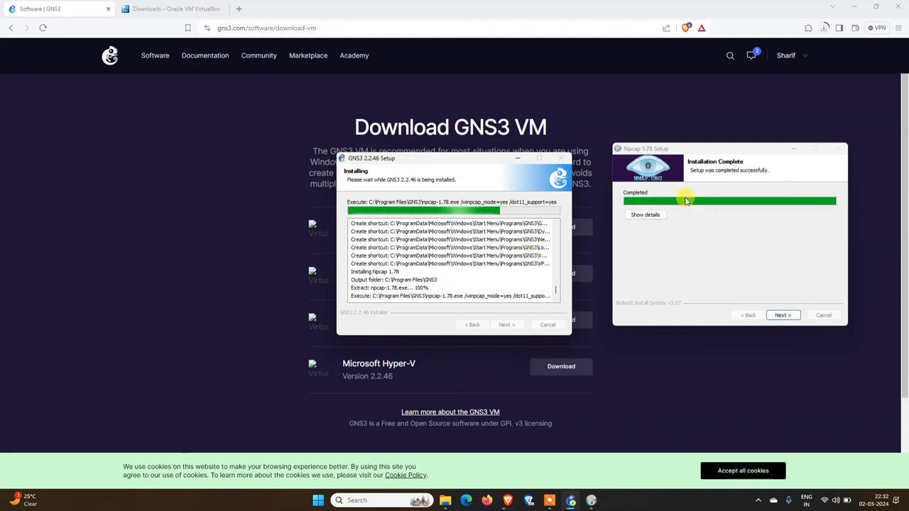
Complete the Npcap 1.78 setup and close its wizard so the GNS3 installation continues.
left_click(780, 316)
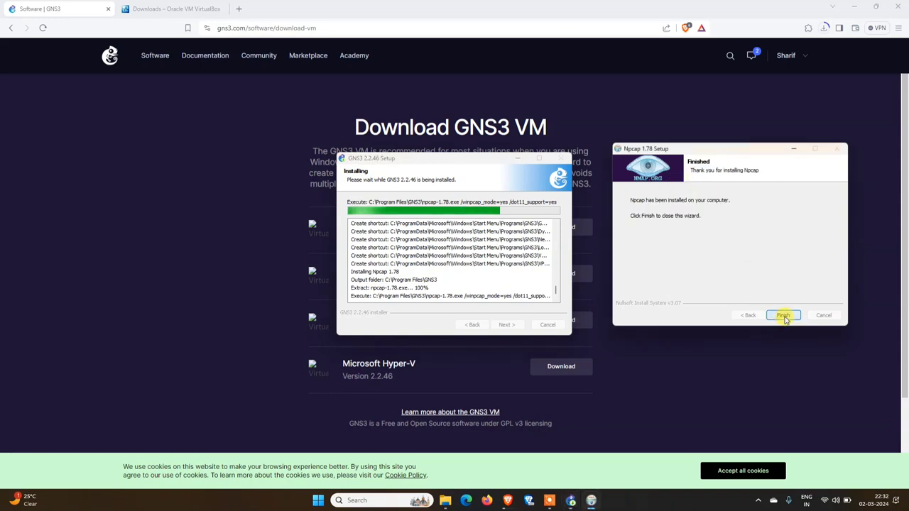
left_click(782, 317)
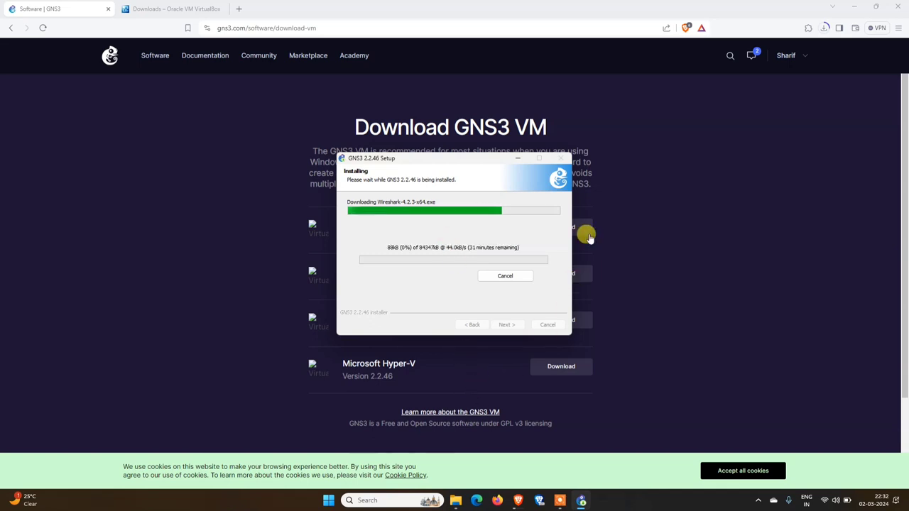
left_click(625, 249)
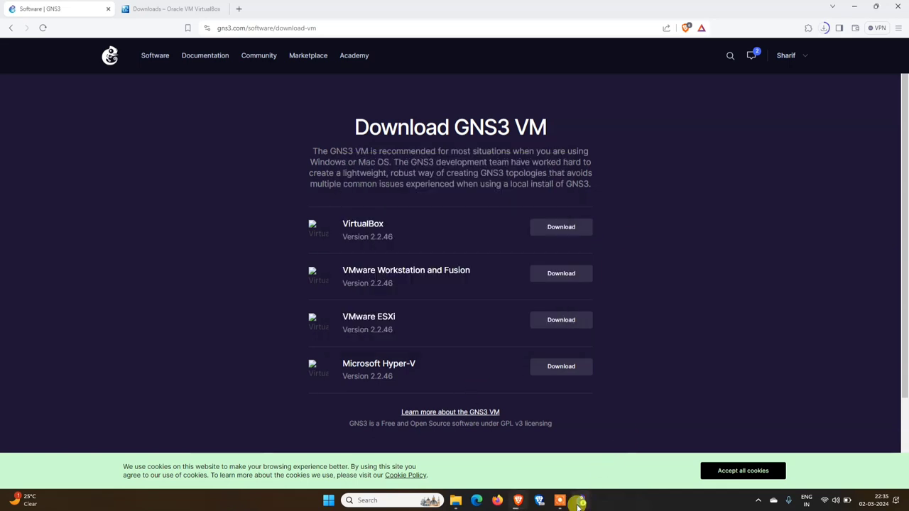
Return to the GNS3 setup, choose Yes for the free Solarwinds Standard Toolset license, and finish the installation.
mouse_move(581, 500)
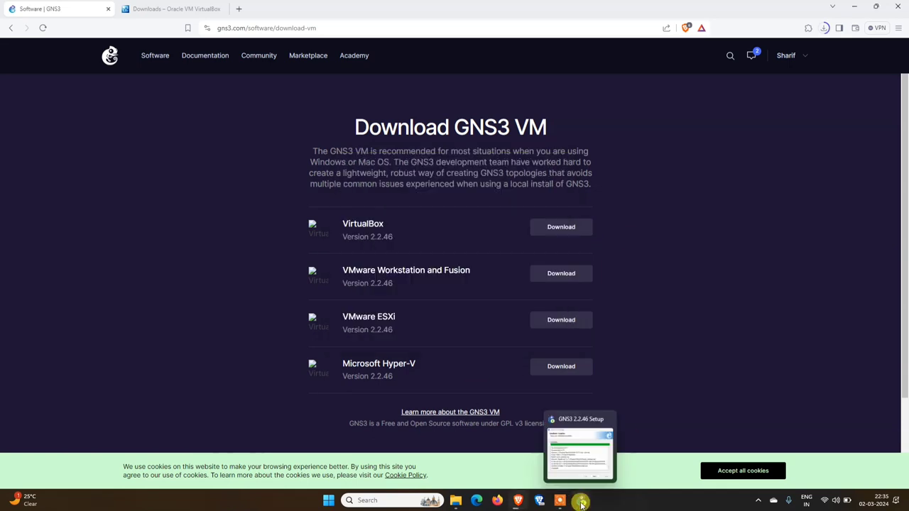
left_click(561, 436)
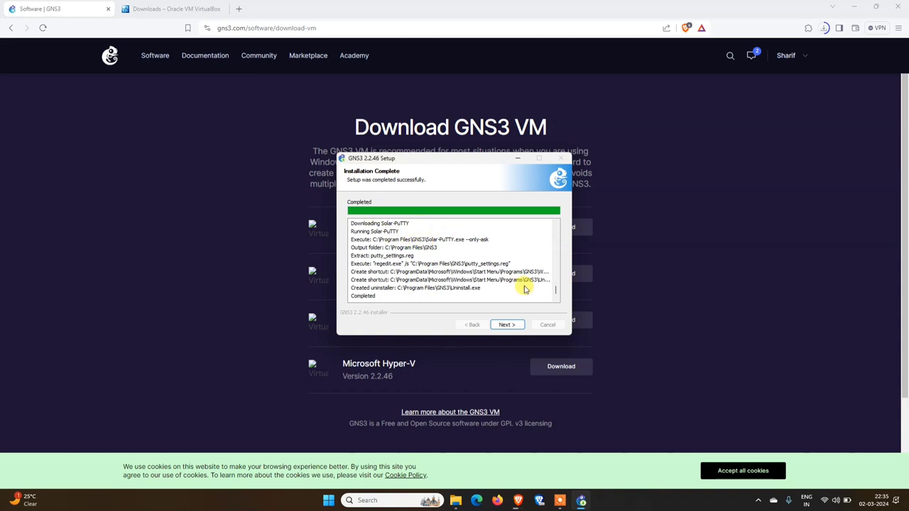
left_click(632, 248)
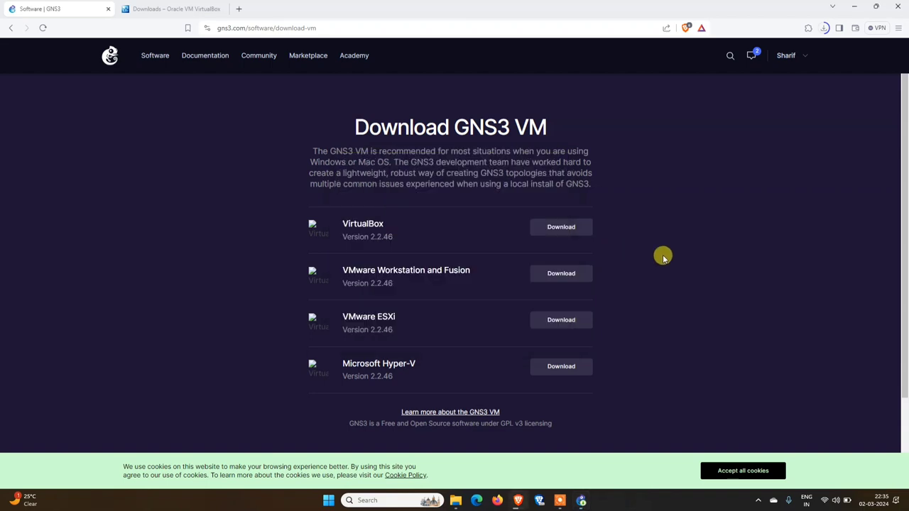
left_click(581, 500)
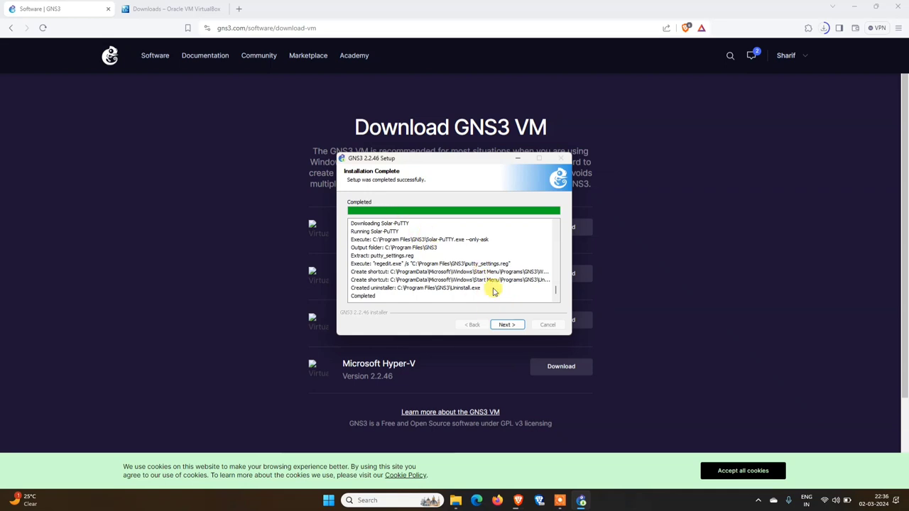
left_click(653, 260)
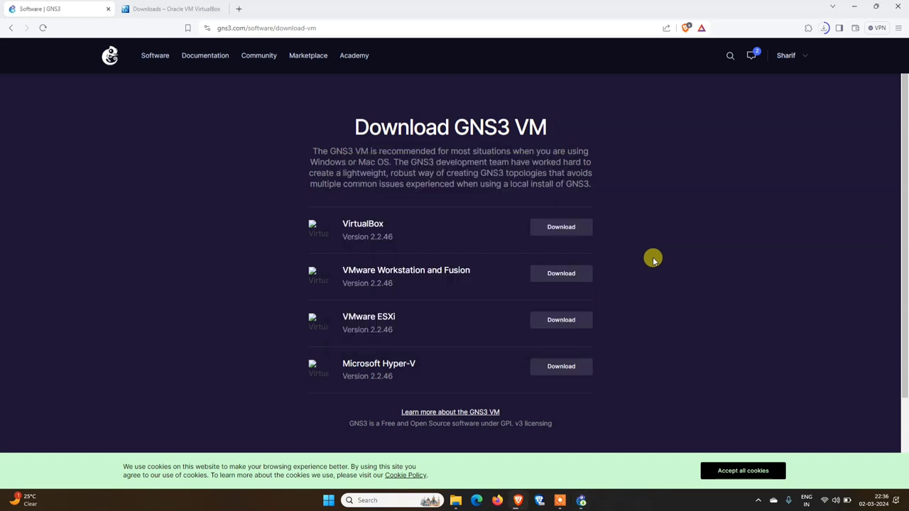
left_click(581, 501)
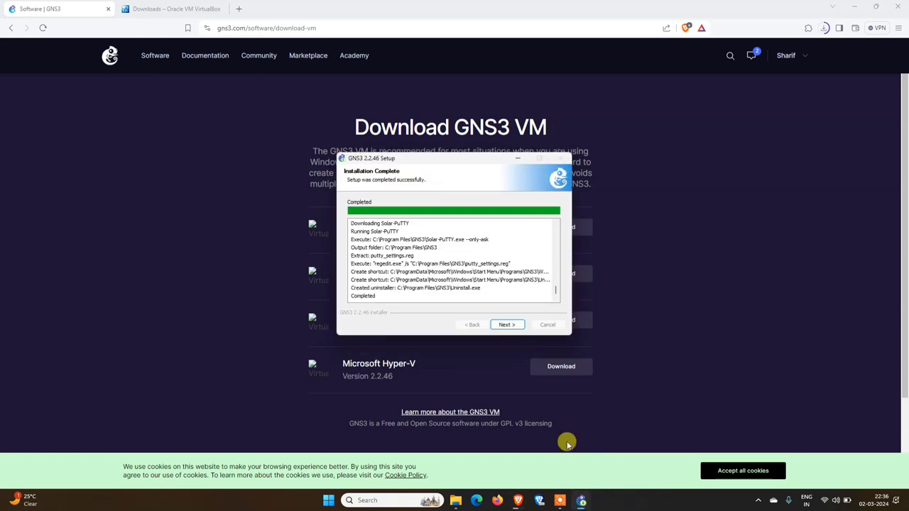
left_click(507, 326)
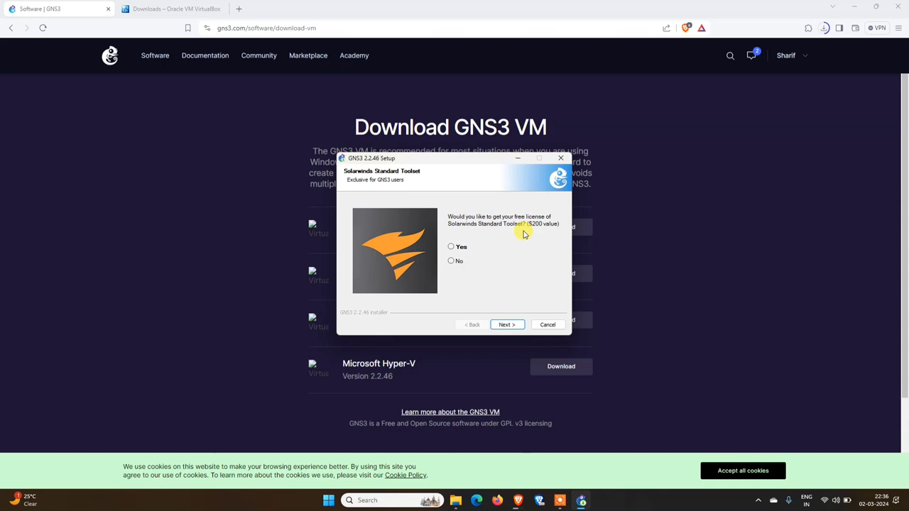
left_click(452, 247)
left_click(505, 324)
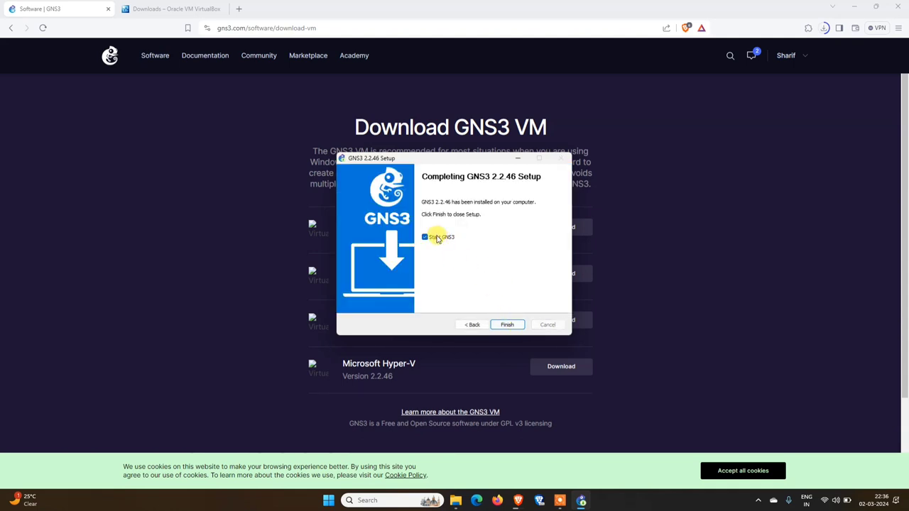
left_click(511, 325)
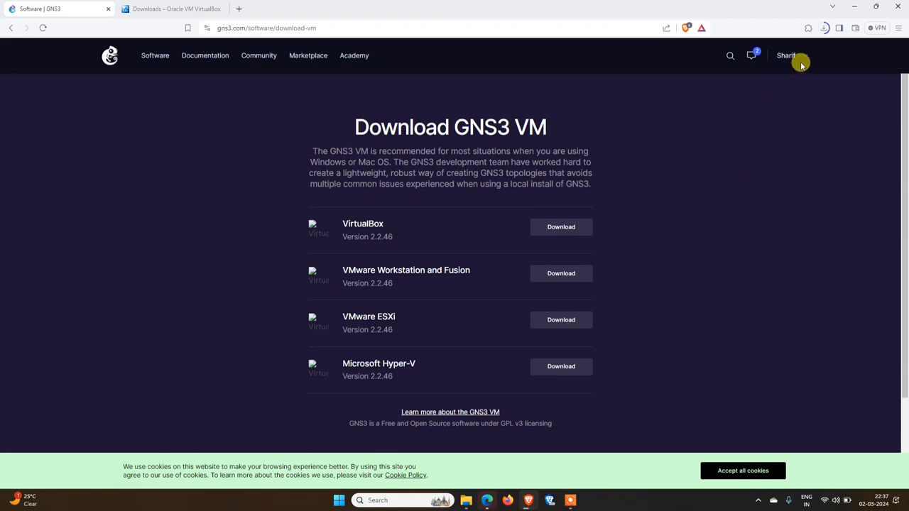
Launch the downloaded VirtualBox-7.0.14-161095-Win.exe installer from the recent download history.
left_click(825, 29)
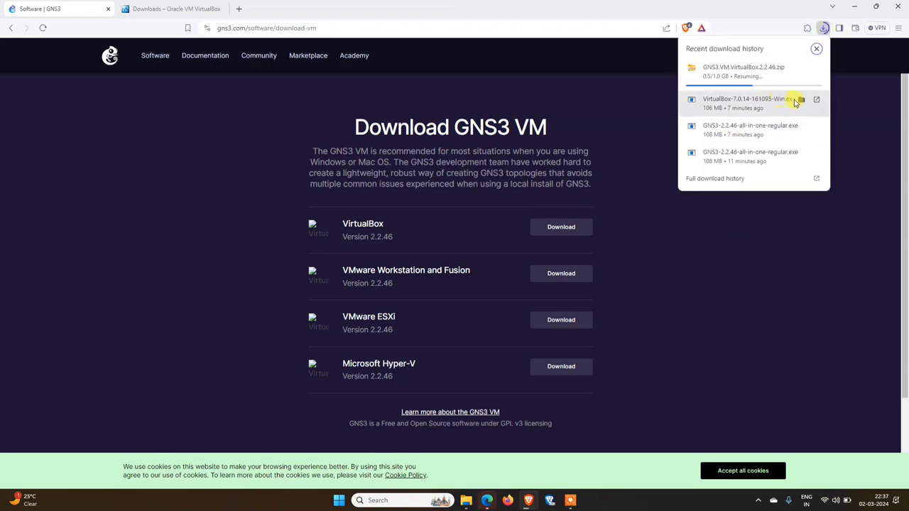
left_click(817, 100)
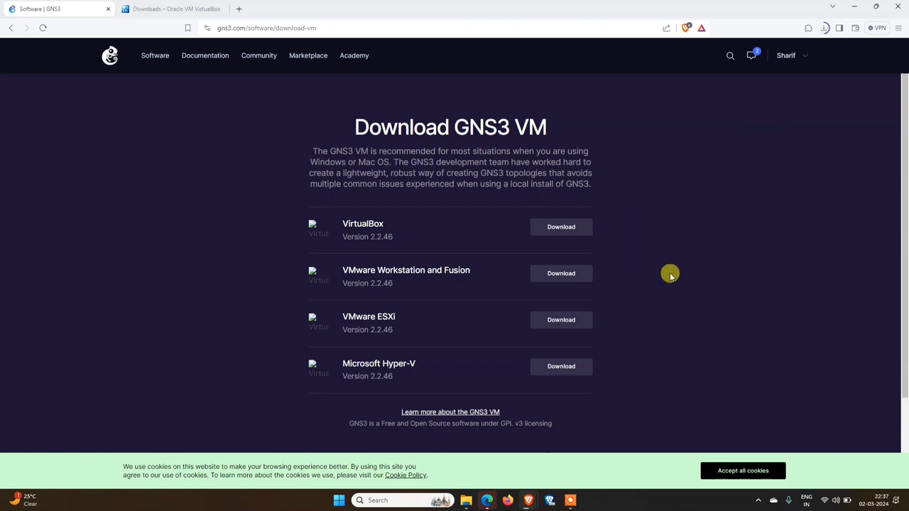
left_click(826, 31)
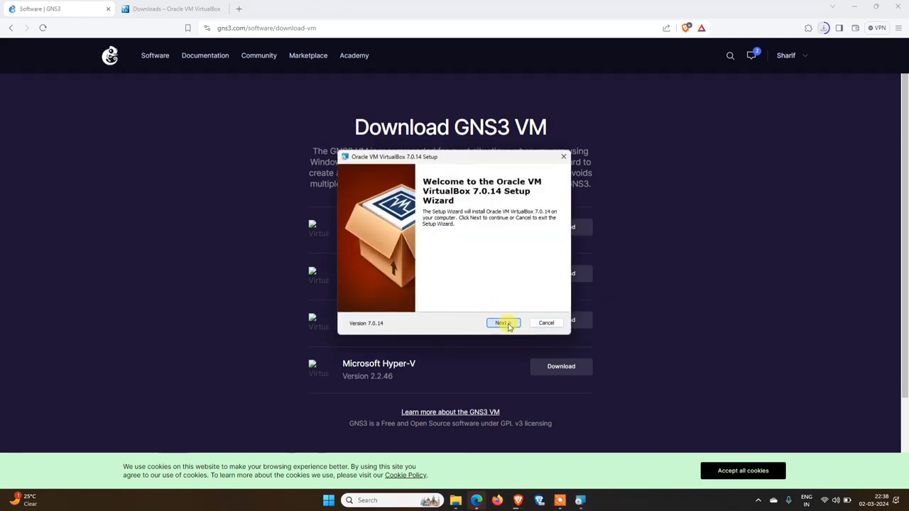
Install VirtualBox 7.0.14 with the default features and location, proceeding past the network interface and missing Python dependency warnings.
left_click(504, 323)
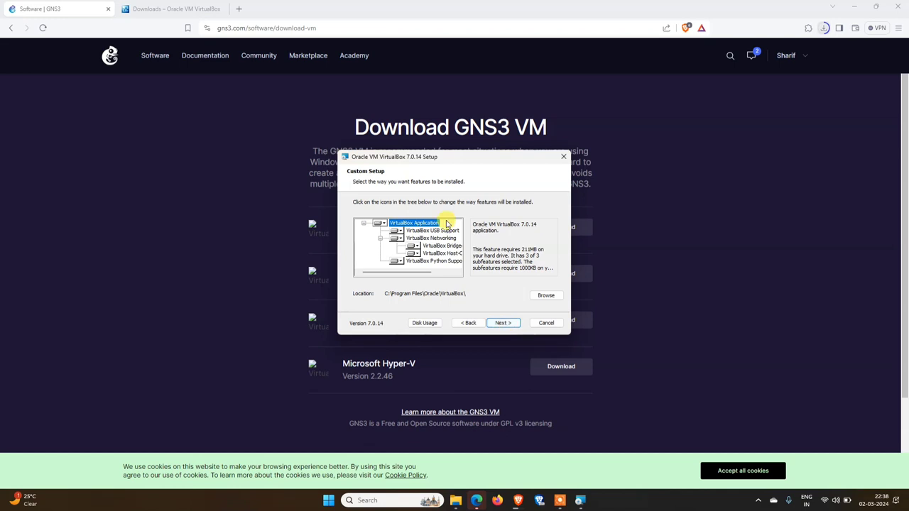
left_click(503, 323)
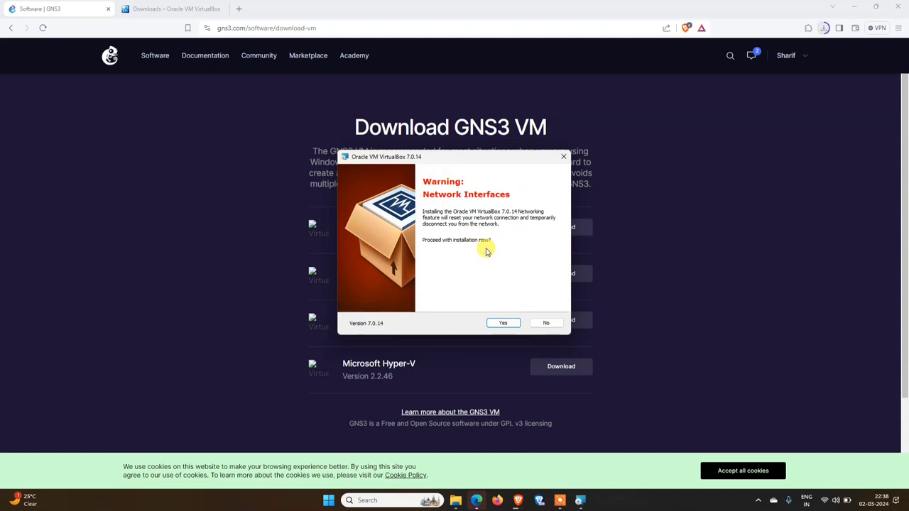
left_click(502, 323)
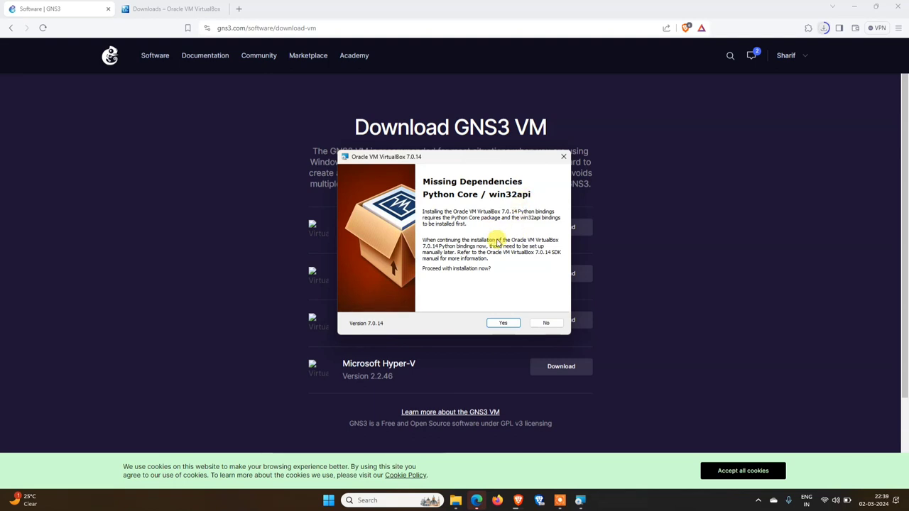
left_click(503, 322)
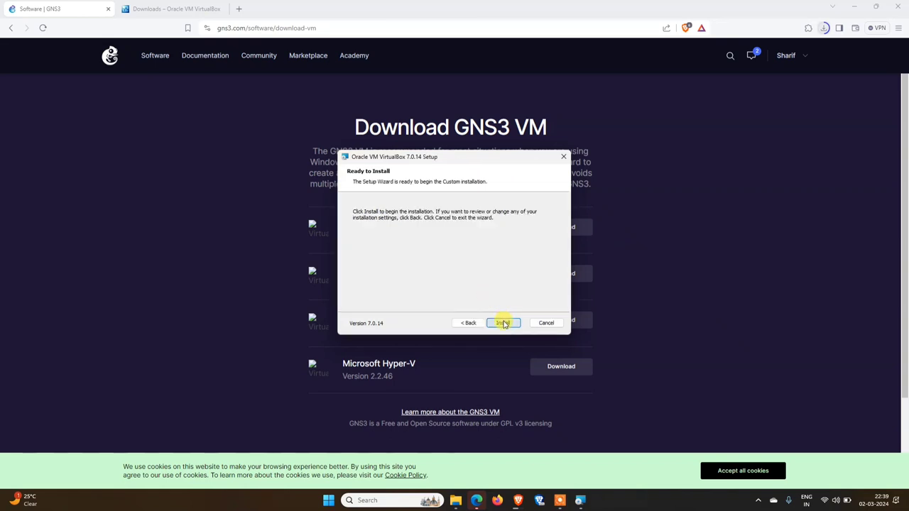
left_click(502, 323)
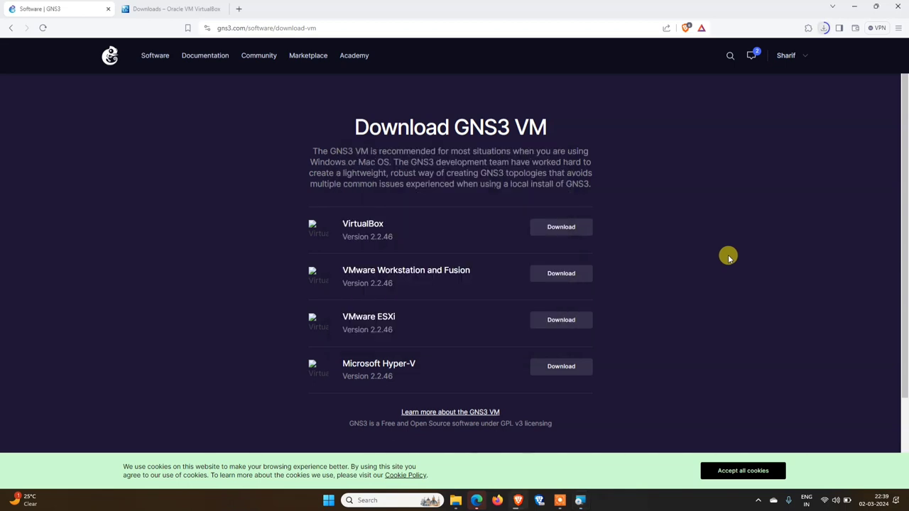
Return to the VirtualBox setup and finish it without starting VirtualBox after installation.
left_click(580, 499)
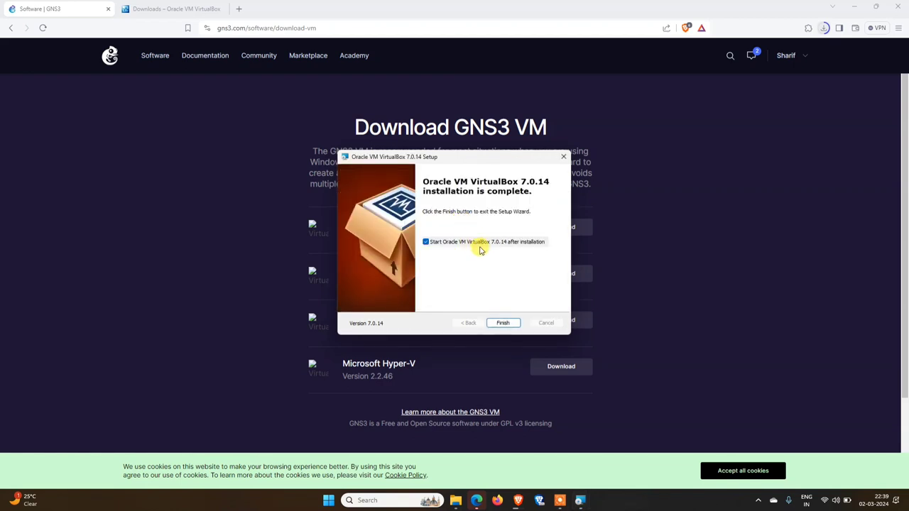
left_click(435, 242)
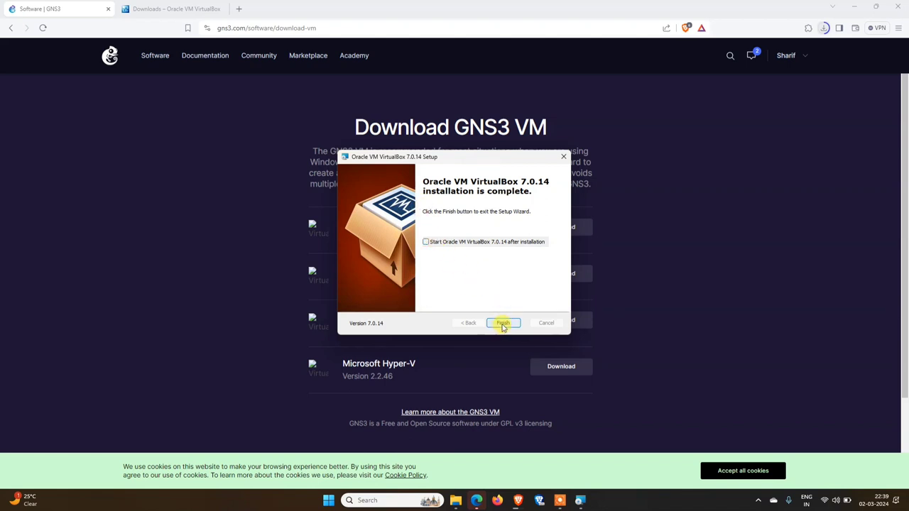
left_click(503, 323)
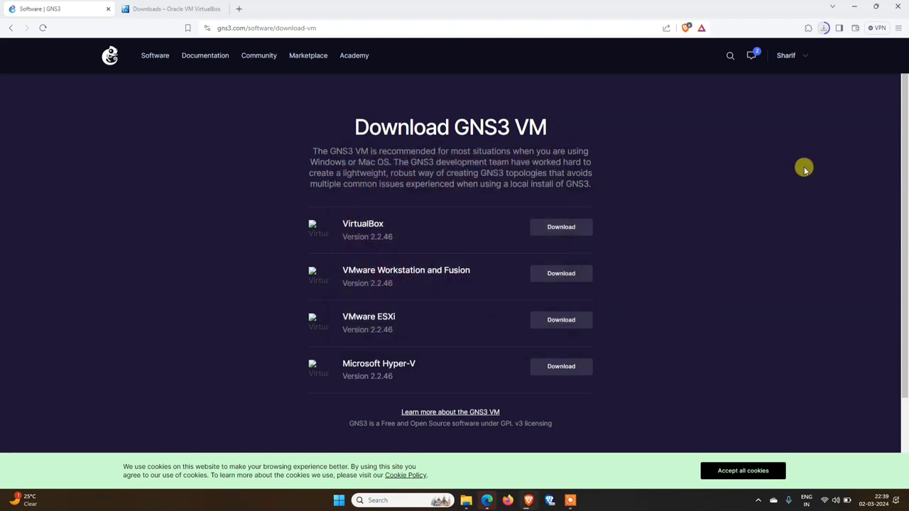
Check the download progress of GNS3.VM.VirtualBox.2.2.46.zip and highlight the VirtualBox entry on the GNS3 VM page.
left_click(825, 29)
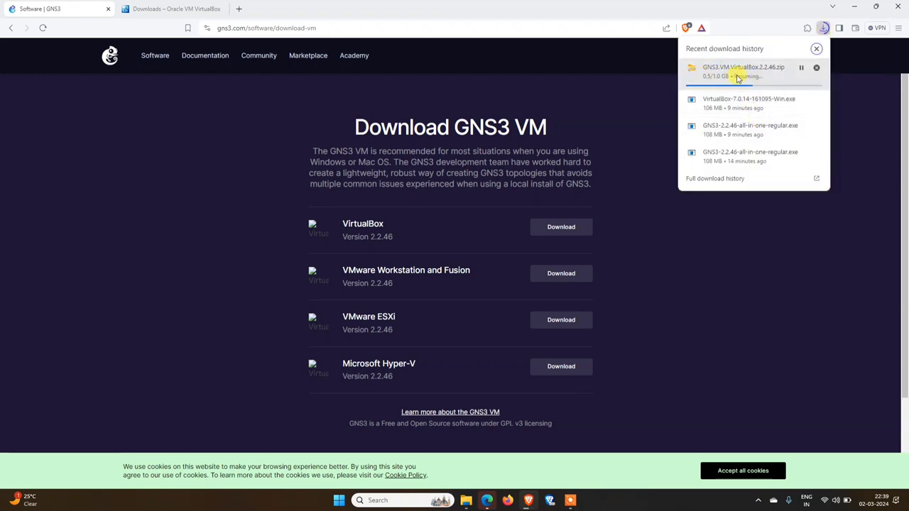
left_click(859, 148)
left_click(824, 28)
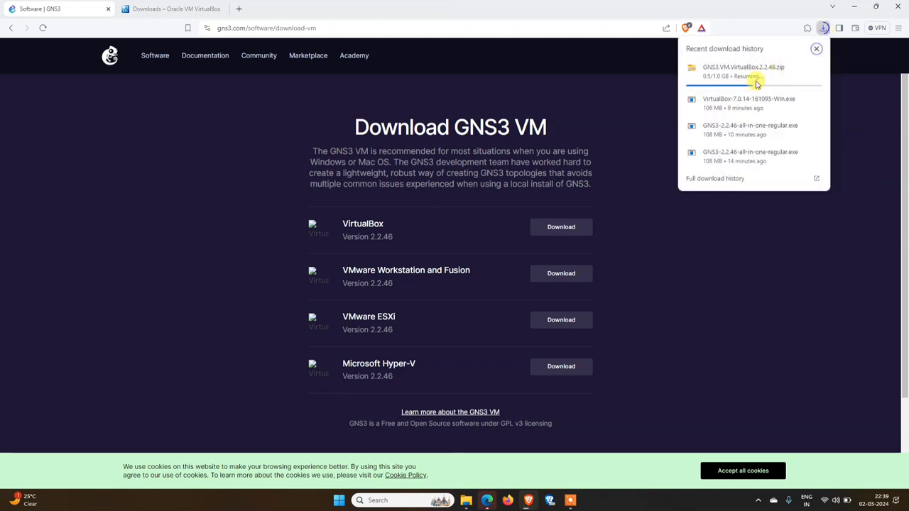
left_click(736, 248)
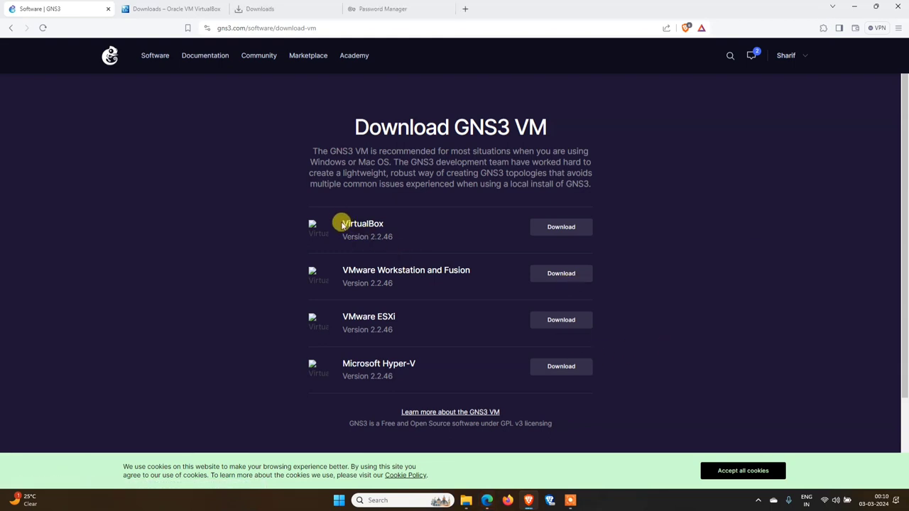
left_click_drag(342, 226, 386, 225)
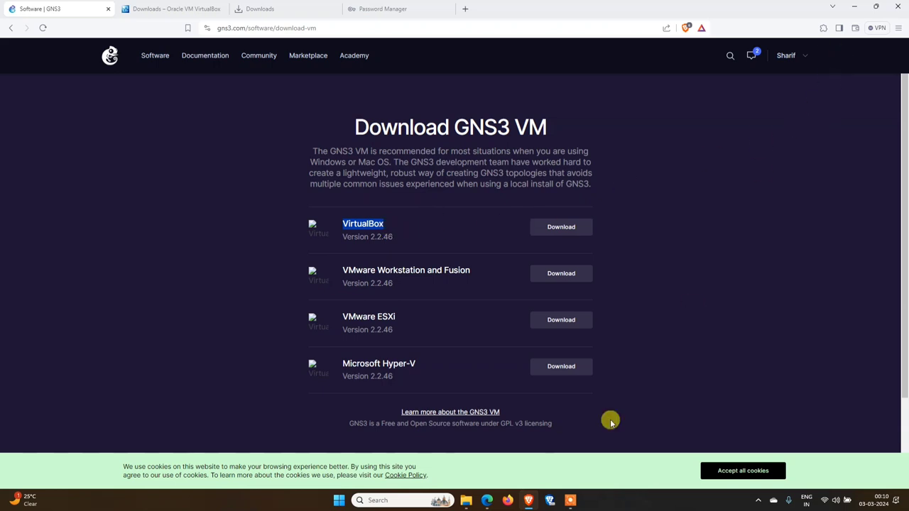
Switch to the Compressed folder in File Explorer and extract GNS3.VM.VirtualBox.2.2.46_4.zip to the suggested destination.
mouse_move(475, 499)
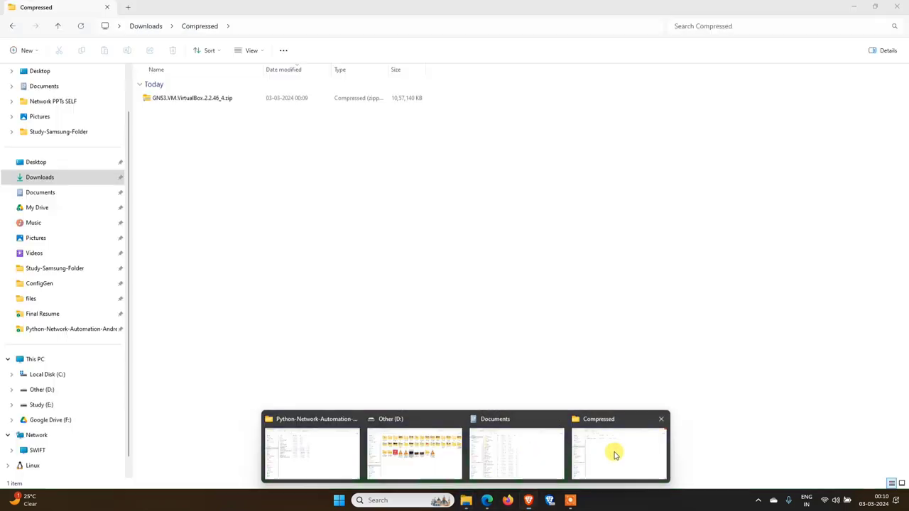
left_click(613, 452)
left_click(181, 99)
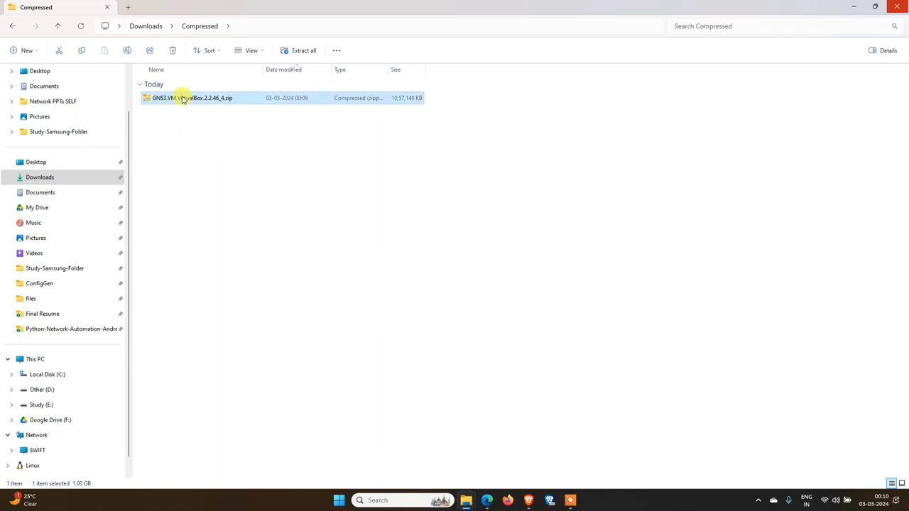
right_click(181, 99)
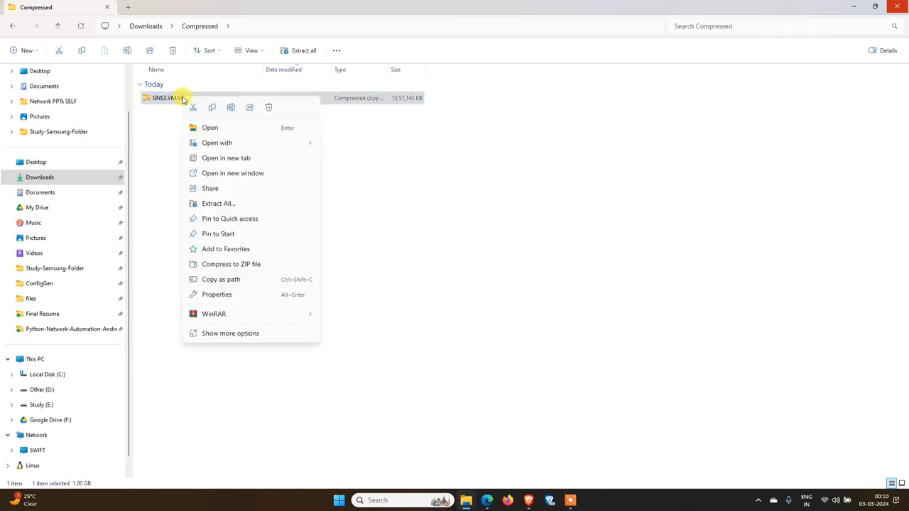
left_click(235, 204)
left_click(540, 340)
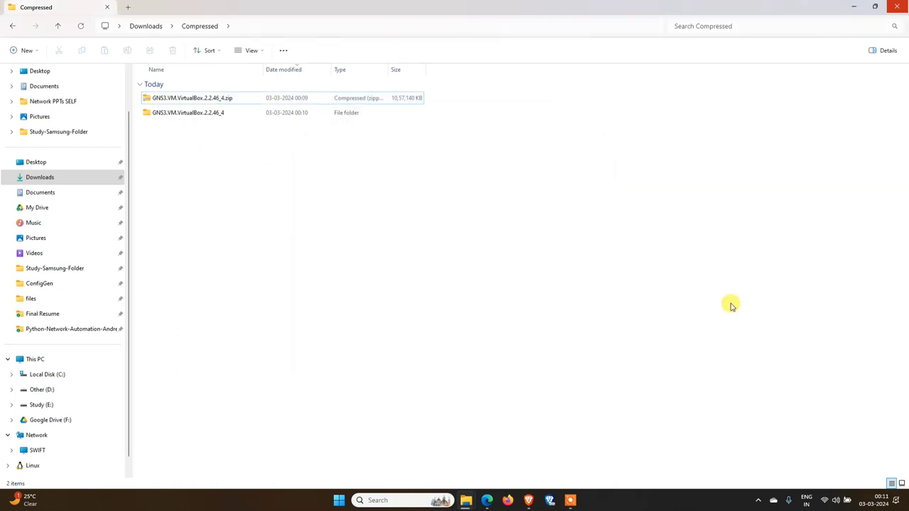
Search Windows for "virt" and launch Oracle VM VirtualBox.
key("super")
type("vir")
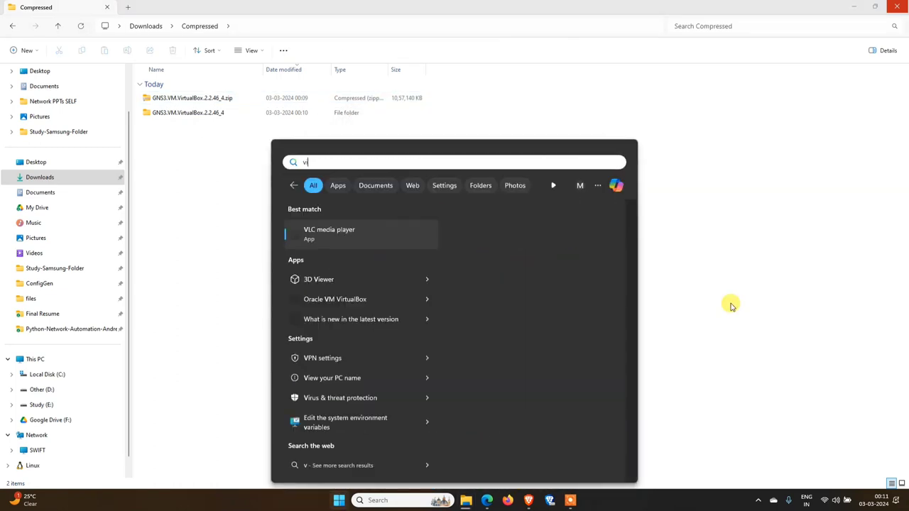
key("BackSpace")
key("BackSpace")
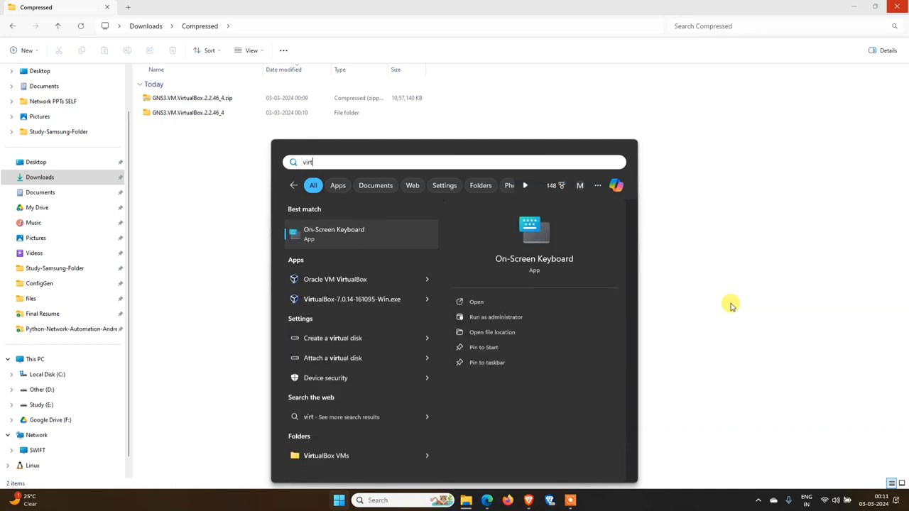
left_click(337, 267)
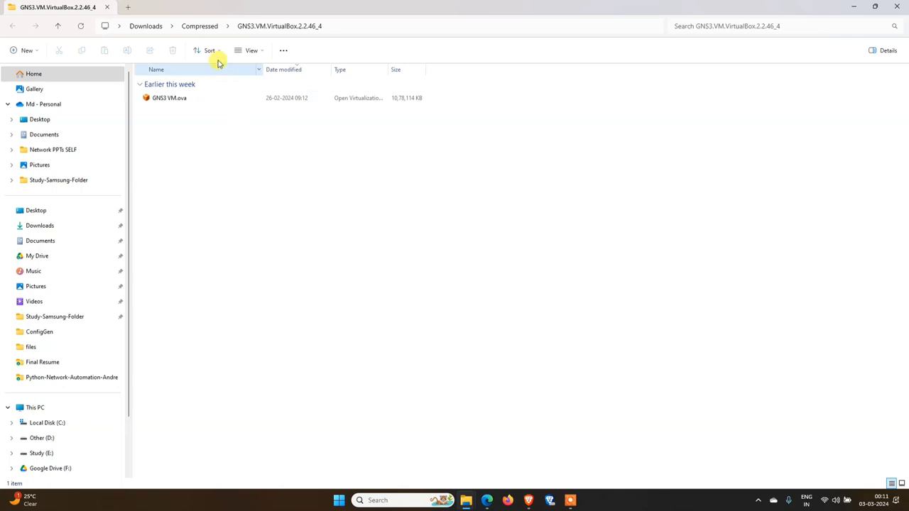
Locate the zip and its extracted folder in Compressed, and open the GNS3.VM.VirtualBox.2.2.46_4 folder to view the OVA file.
left_click(200, 26)
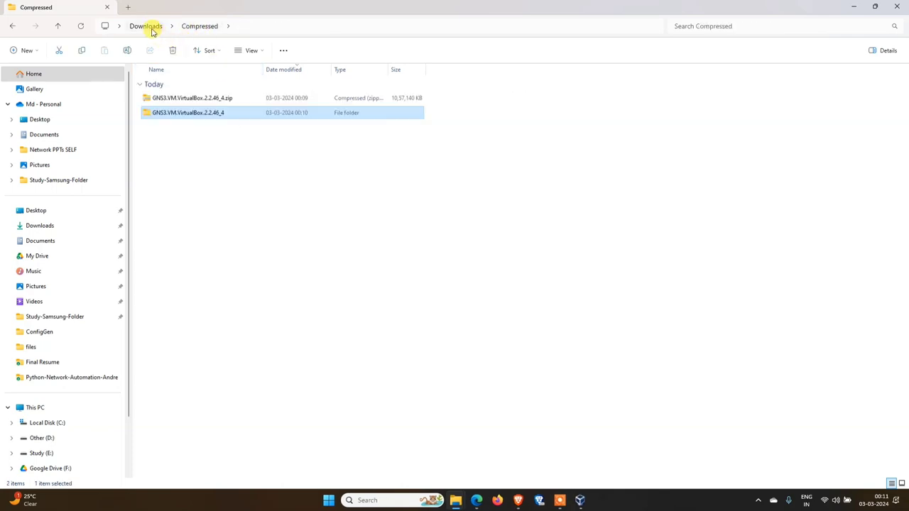
left_click(192, 100)
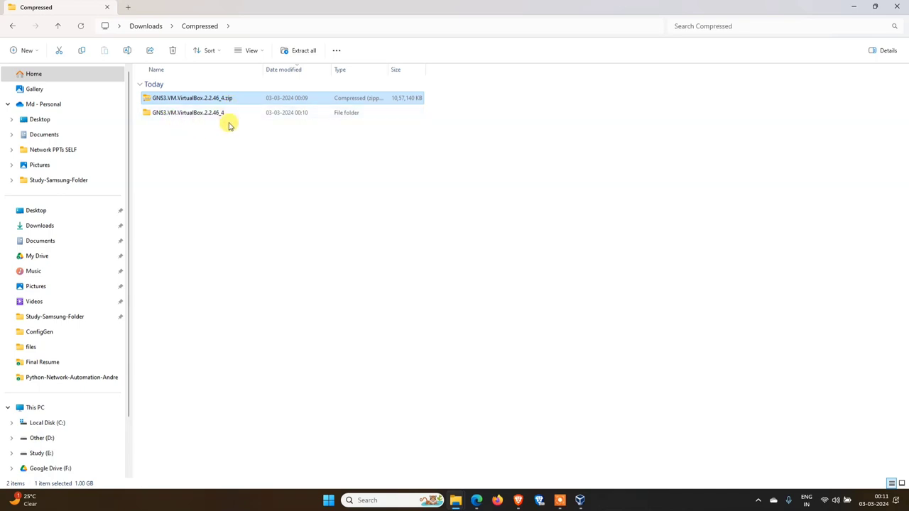
left_click(217, 117)
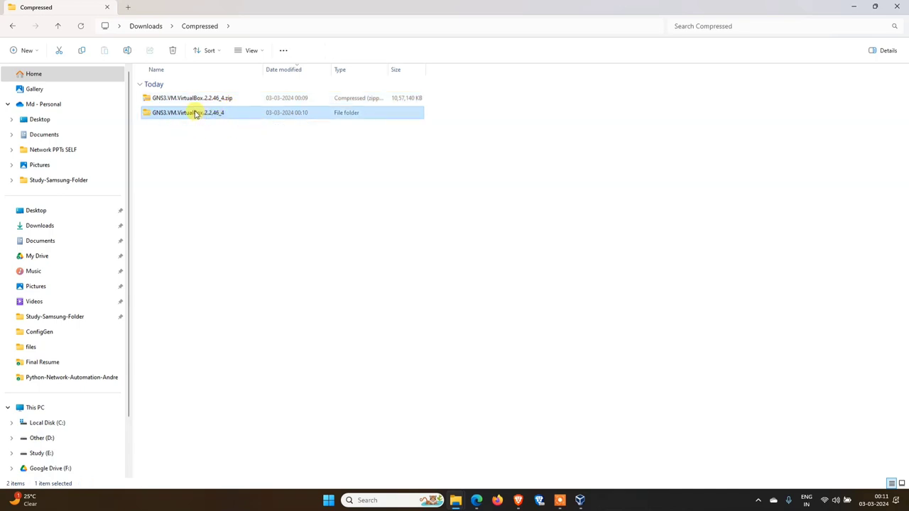
double_click(193, 112)
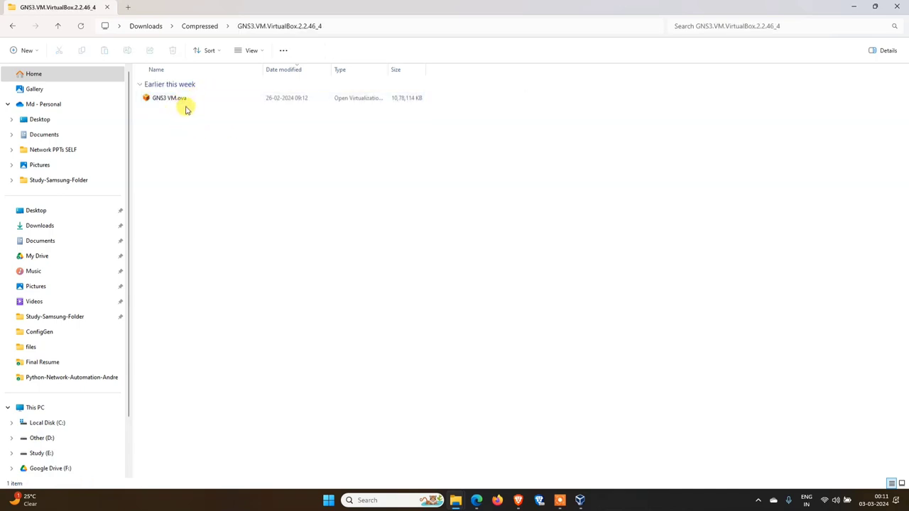
Switch to VirtualBox Manager and remove the existing GNS3 VM, deleting all its files.
left_click(579, 502)
left_click(580, 503)
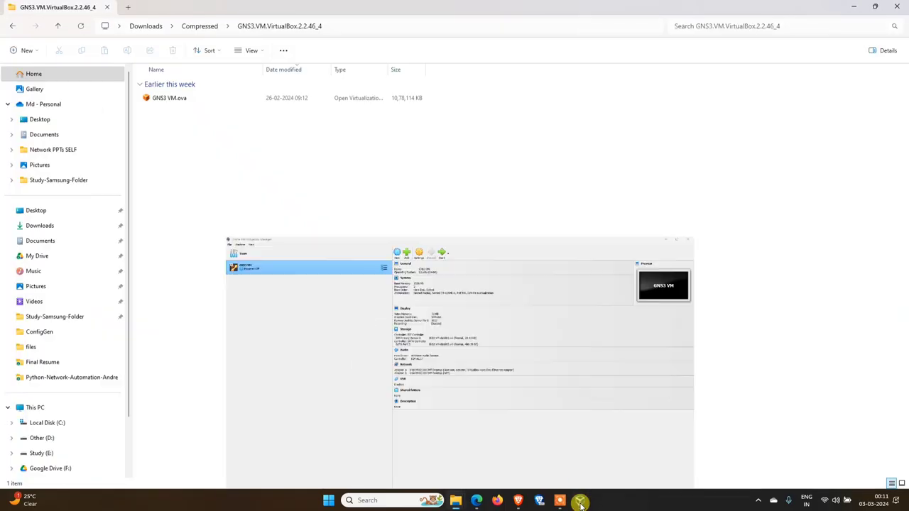
key("alt+d")
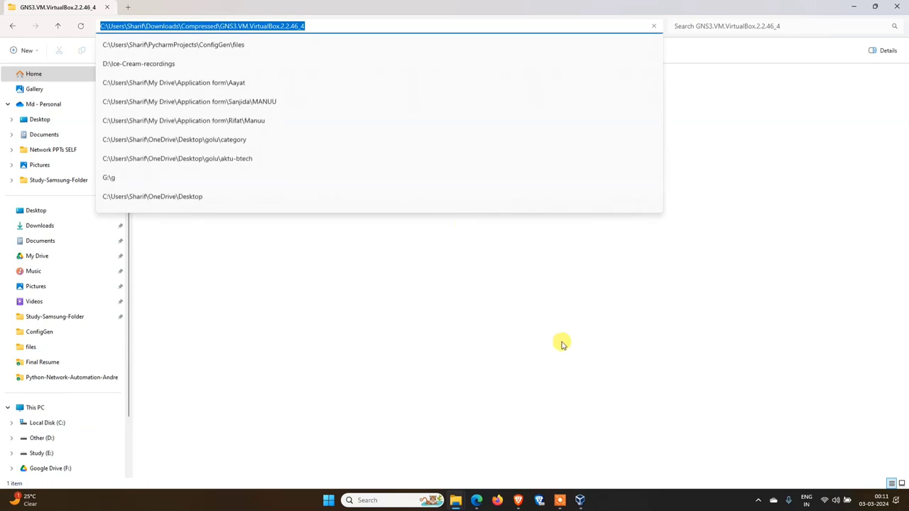
left_click(581, 502)
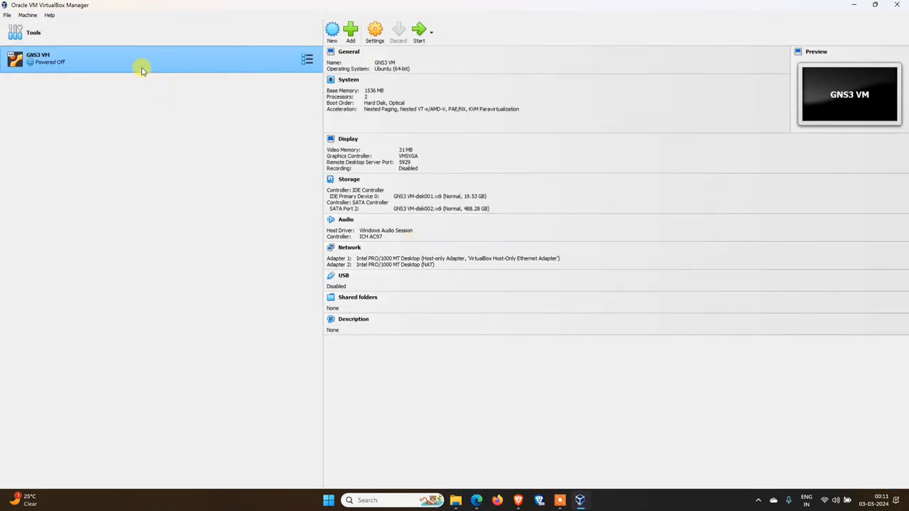
right_click(130, 63)
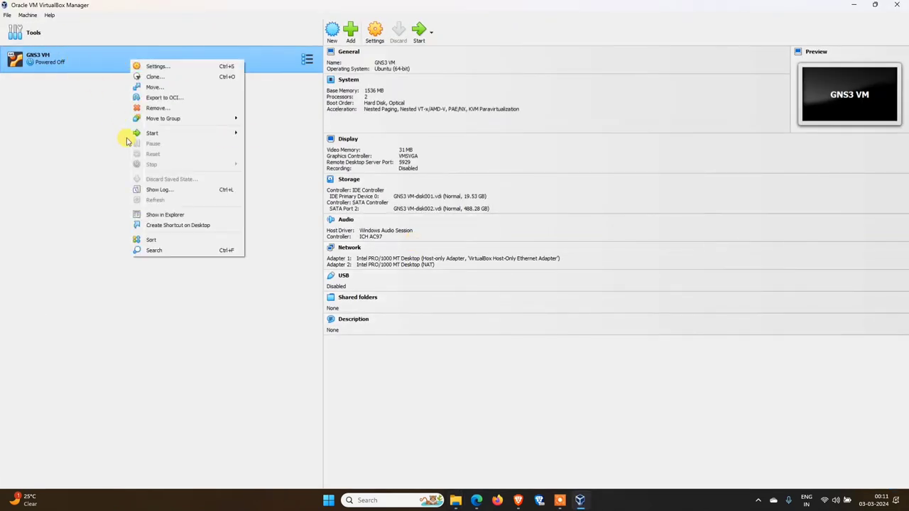
left_click(157, 110)
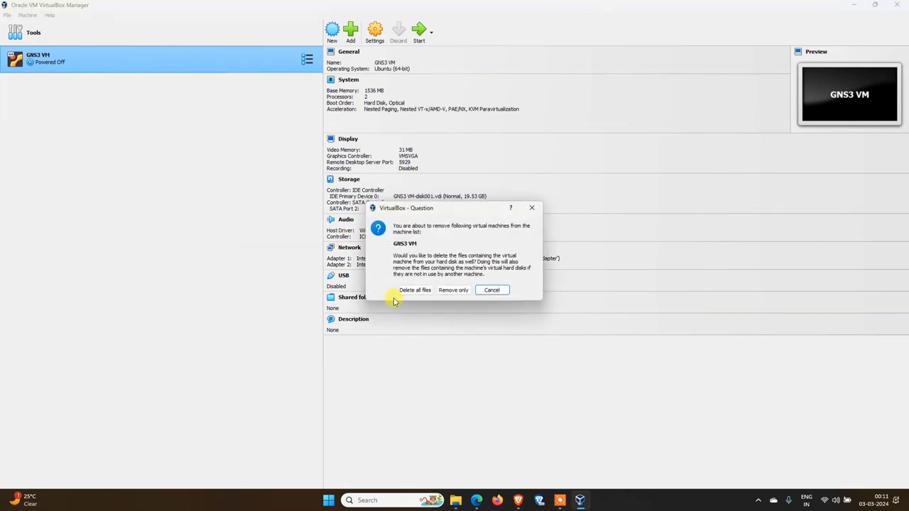
left_click(416, 291)
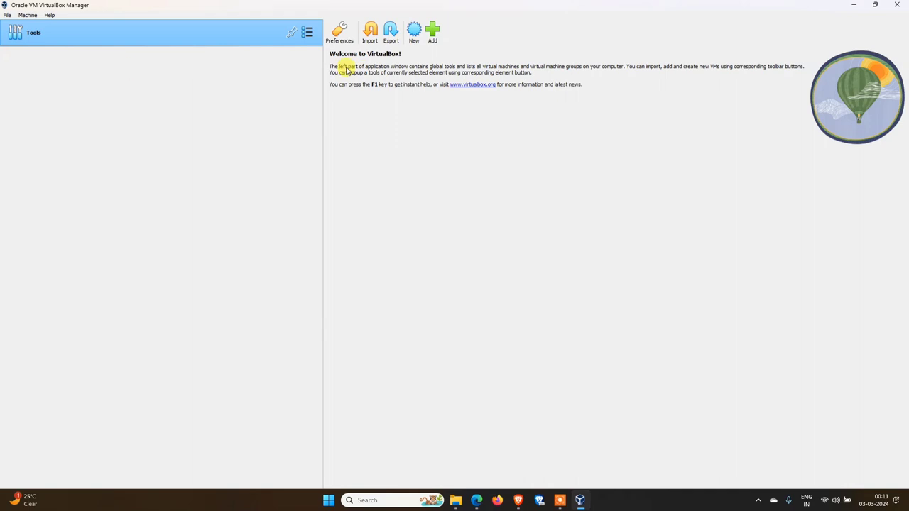
left_click(433, 31)
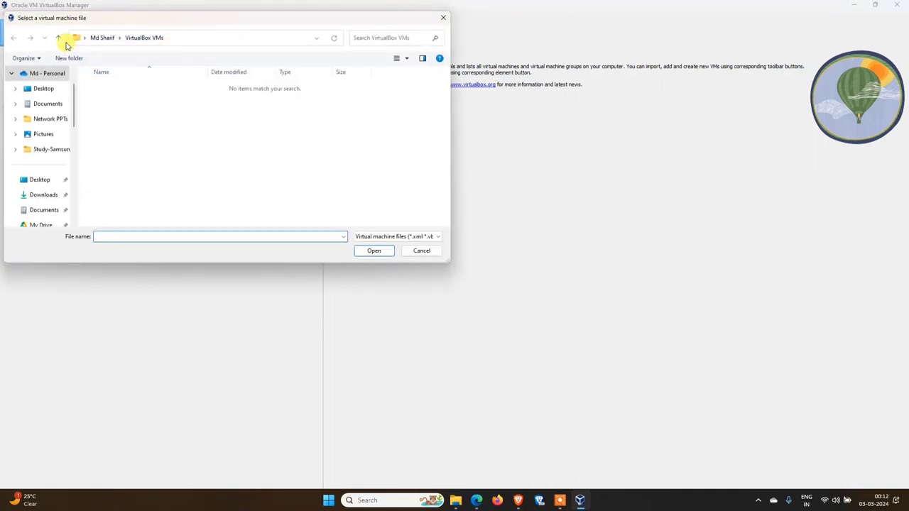
left_click(421, 236)
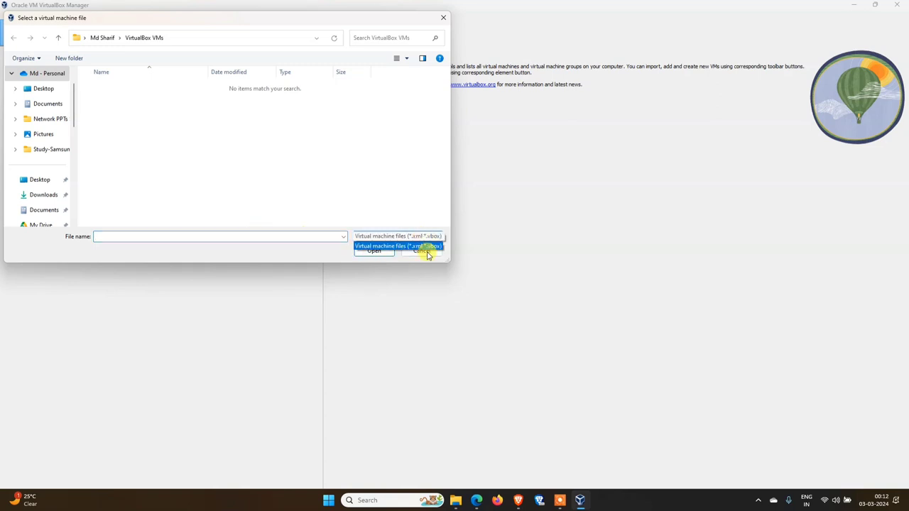
left_click(438, 255)
left_click(436, 252)
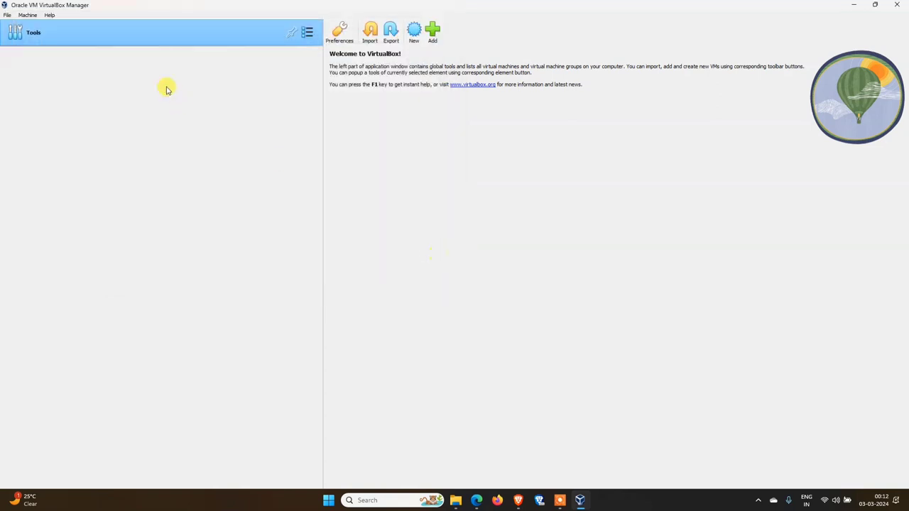
Import GNS3 VM.ova from the extracted GNS3.VM.VirtualBox.2.2.46_4 folder in Downloads\Compressed, keeping the suggested appliance settings.
left_click(371, 34)
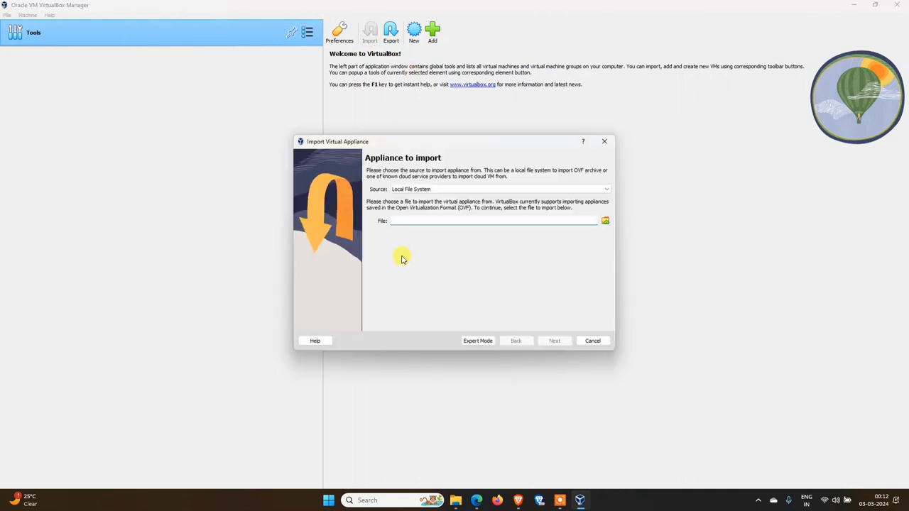
left_click(605, 222)
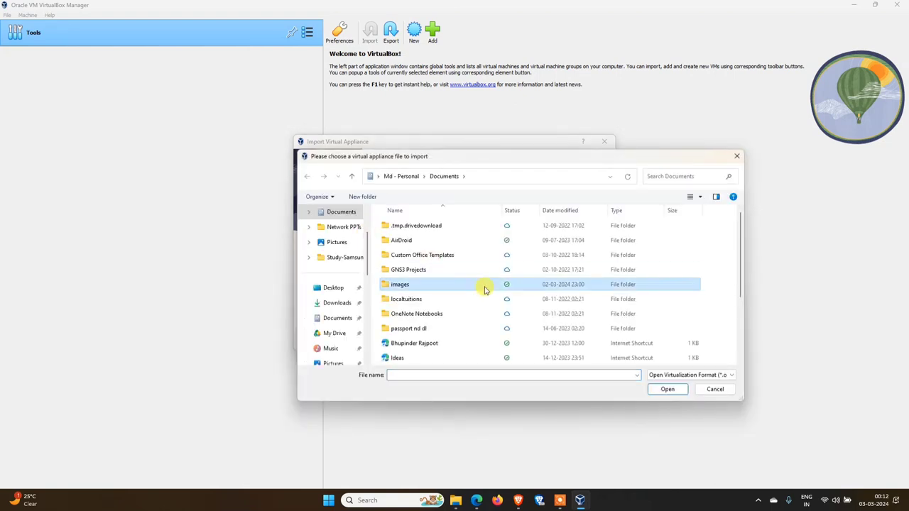
key("alt+d")
type("C:\\Users\\Md Sharif\\Downloads\\Compressed\\GNS3.VM.VirtualBox.2.2.46_4")
key("Return")
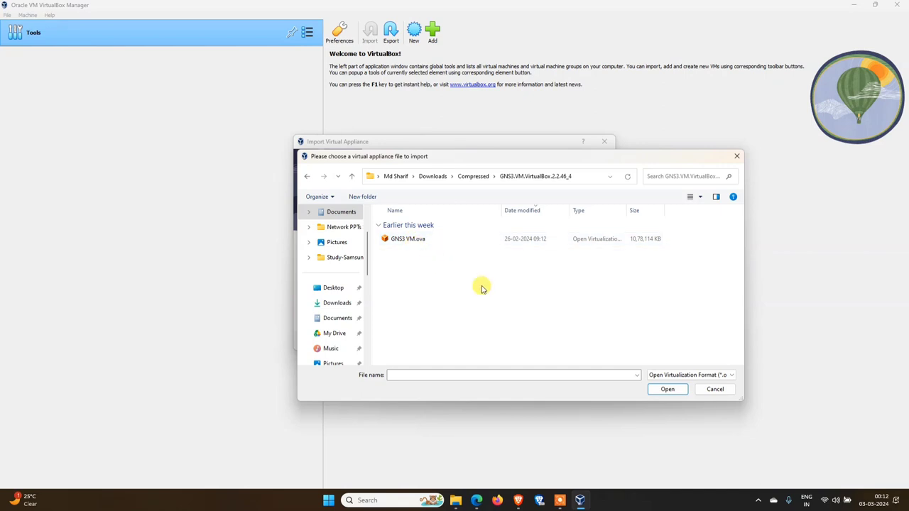
left_click(669, 378)
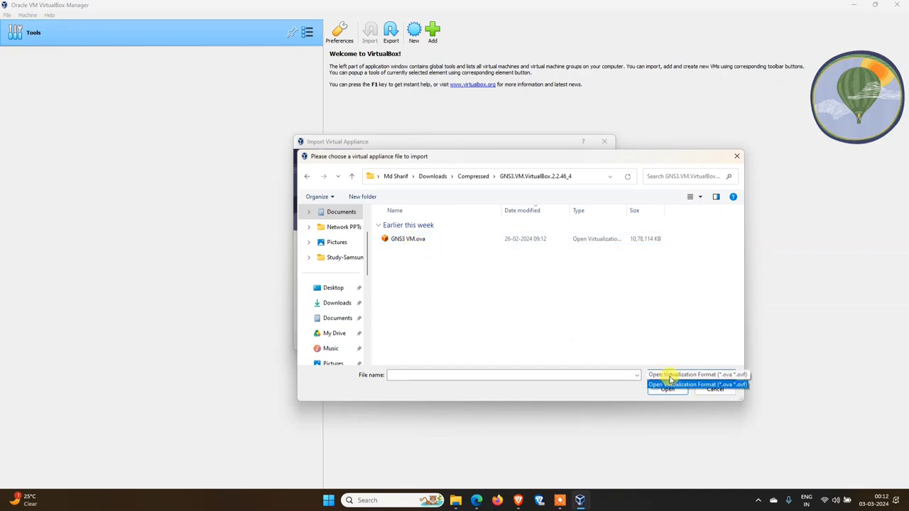
left_click(522, 296)
double_click(422, 238)
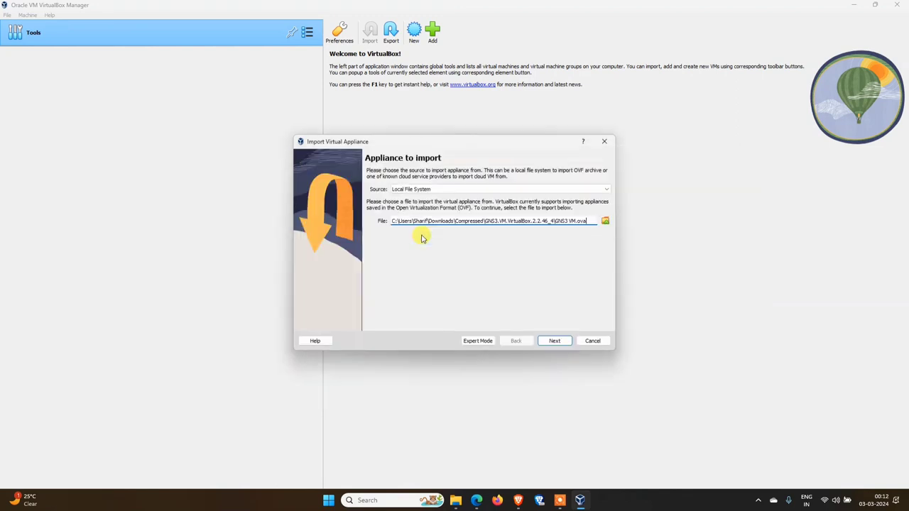
left_click(554, 341)
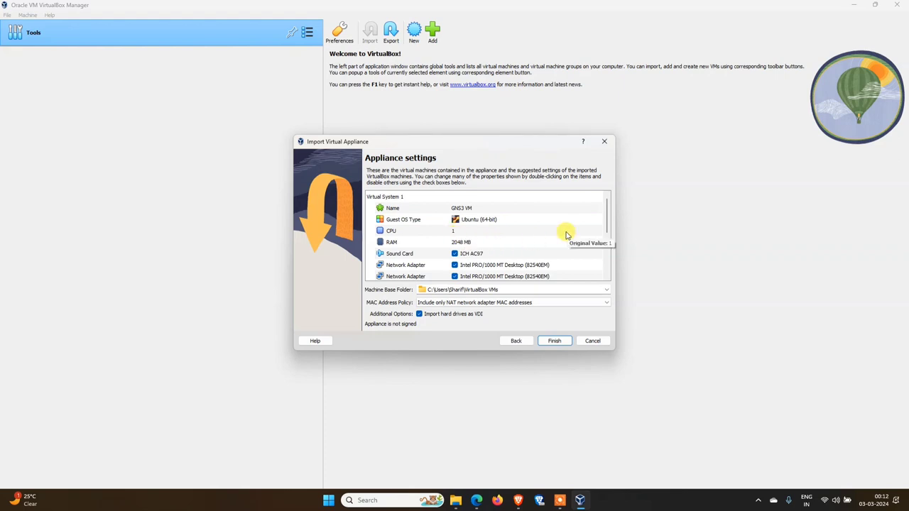
left_click(554, 341)
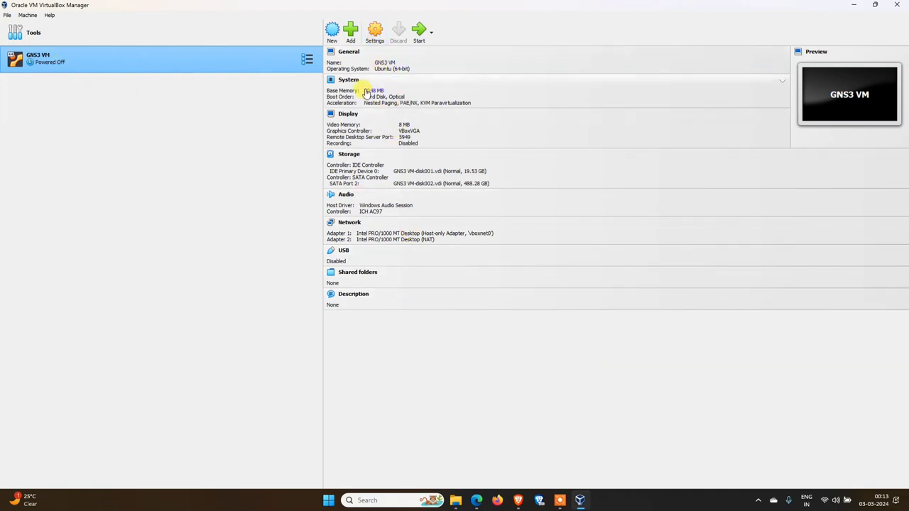
Set the GNS3 VM's base memory to 4096 MB and its processor count to 3 in the system settings.
key("ctrl+s")
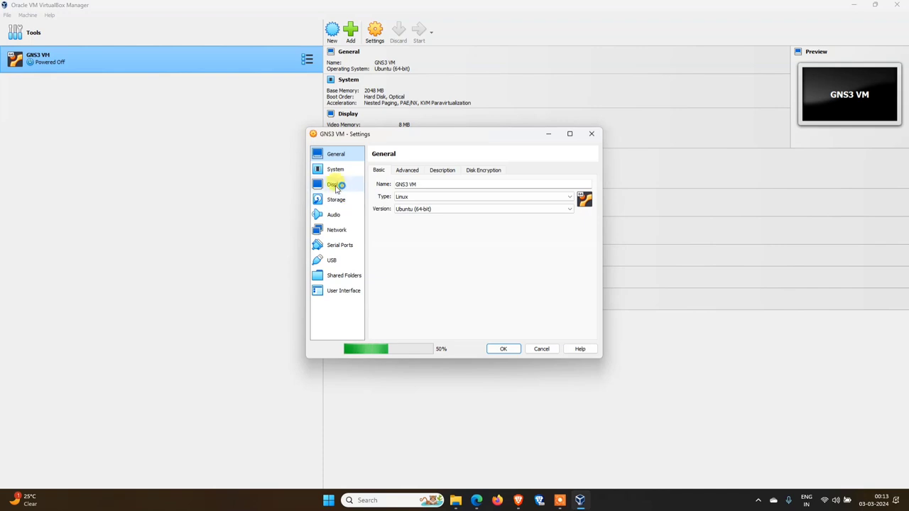
left_click(336, 183)
left_click(333, 153)
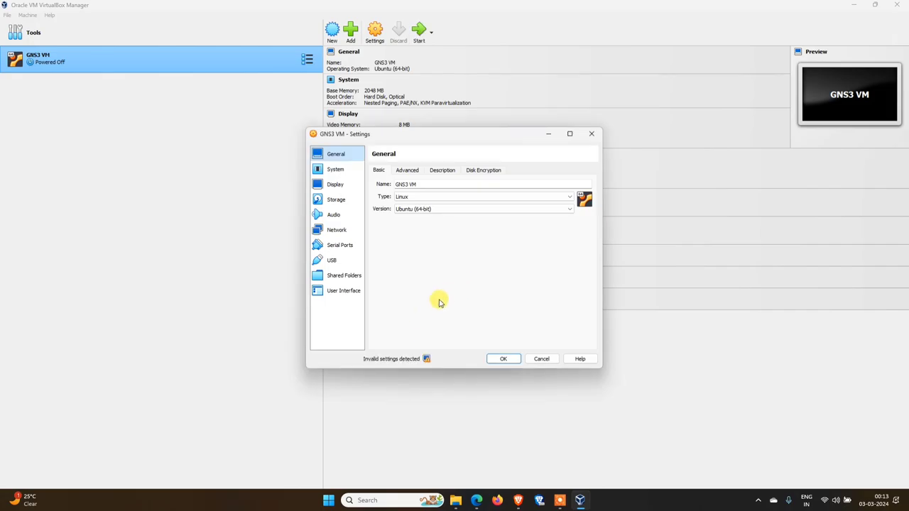
left_click(335, 169)
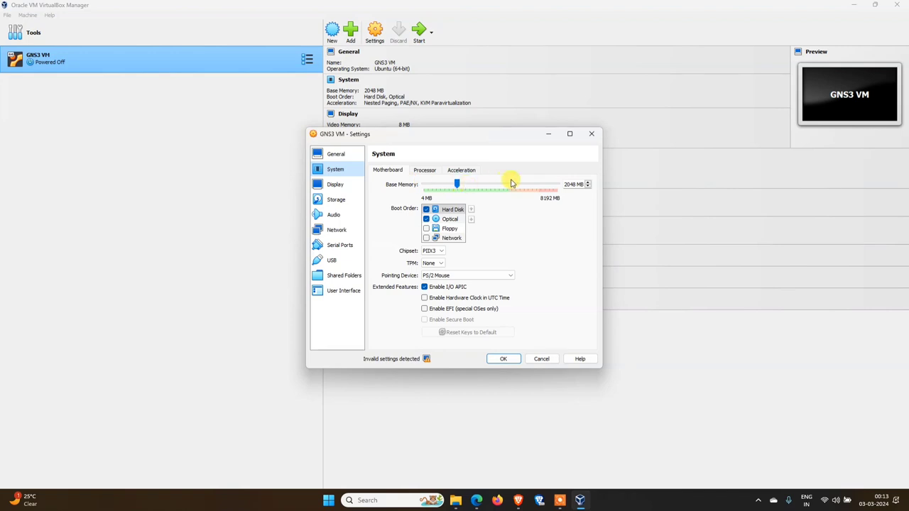
left_click_drag(457, 184, 501, 185)
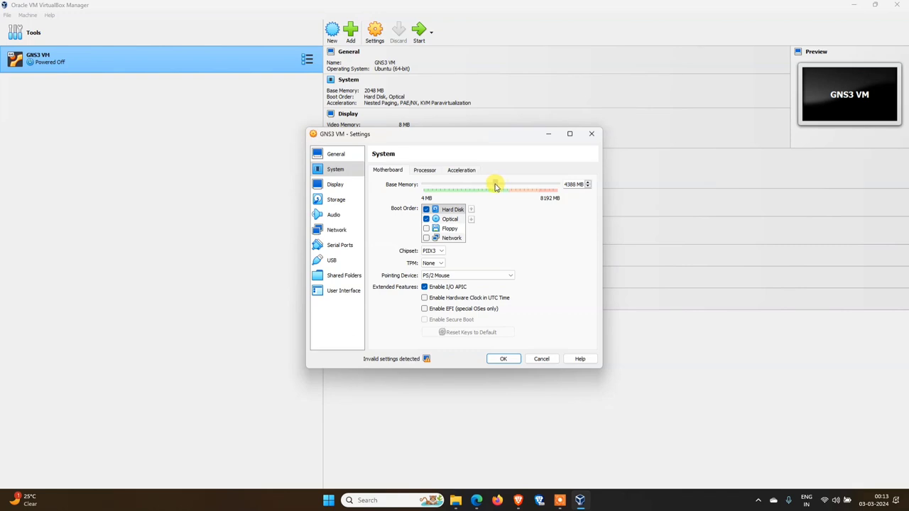
left_click(434, 173)
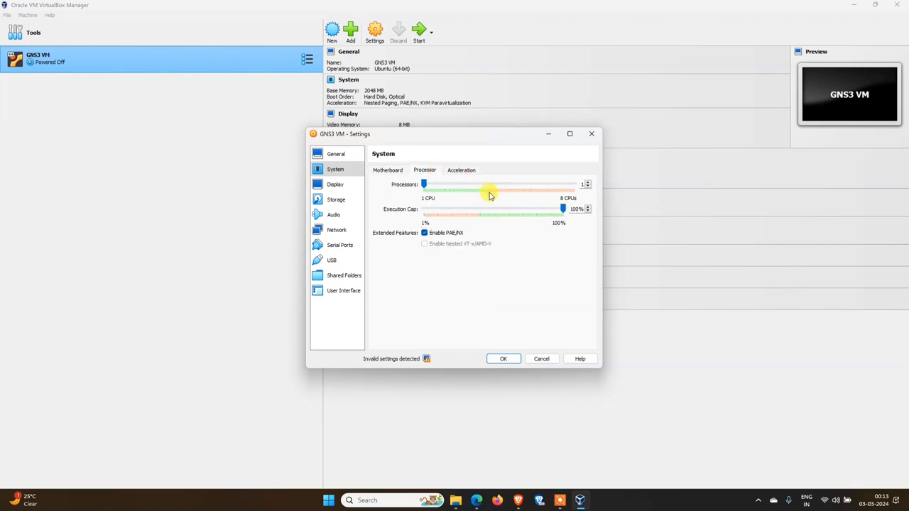
left_click_drag(424, 183, 488, 184)
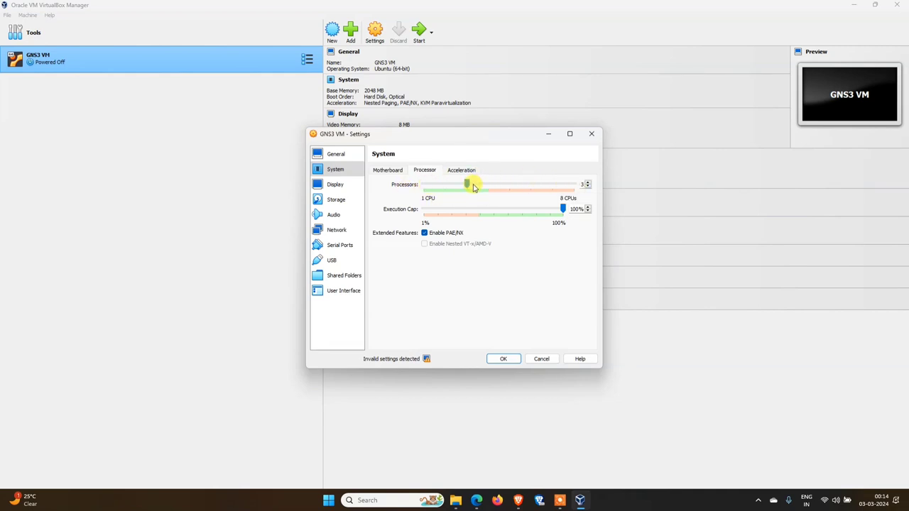
left_click(503, 359)
Check the details of the GNS3 VM's invalid settings notice, set the video memory to 9 MB and recheck the notice.
left_click(373, 32)
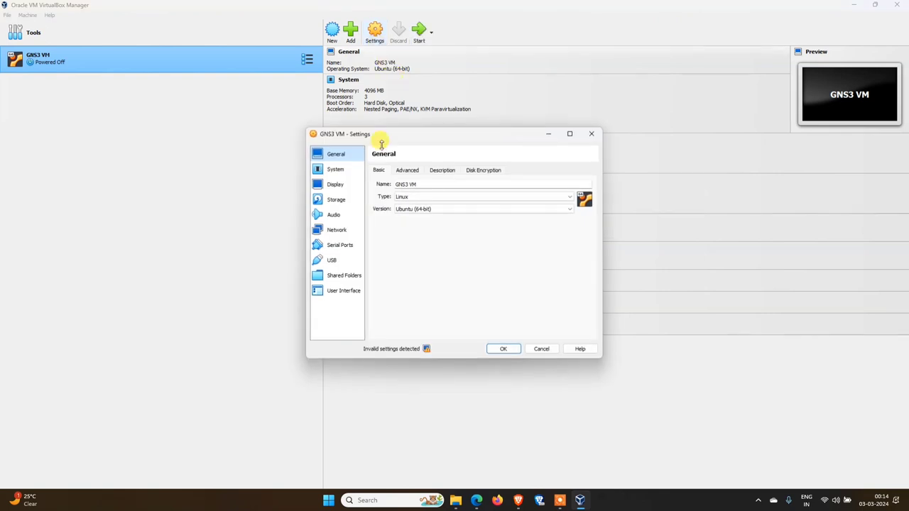
mouse_move(427, 350)
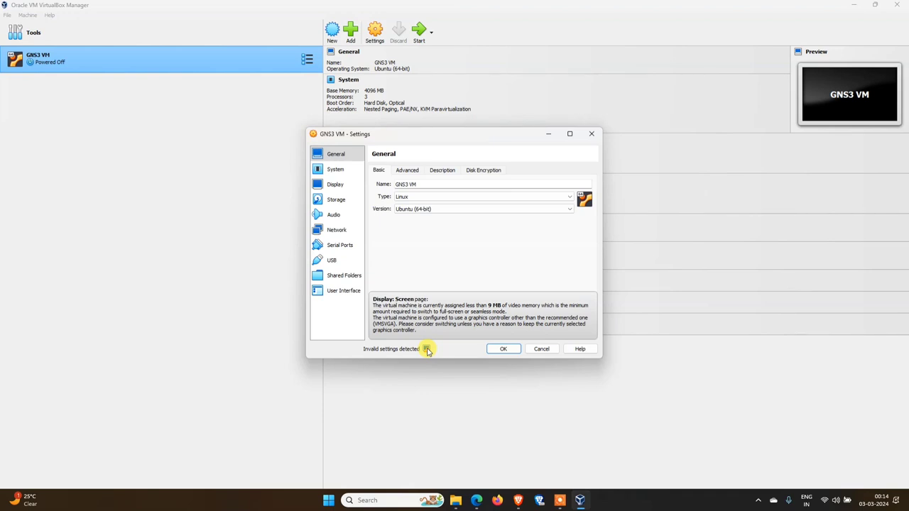
left_click(505, 348)
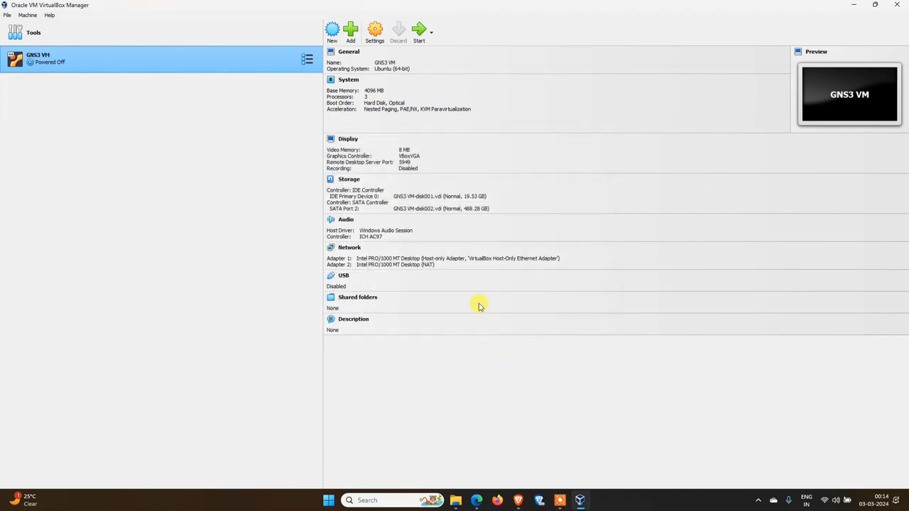
left_click(404, 151)
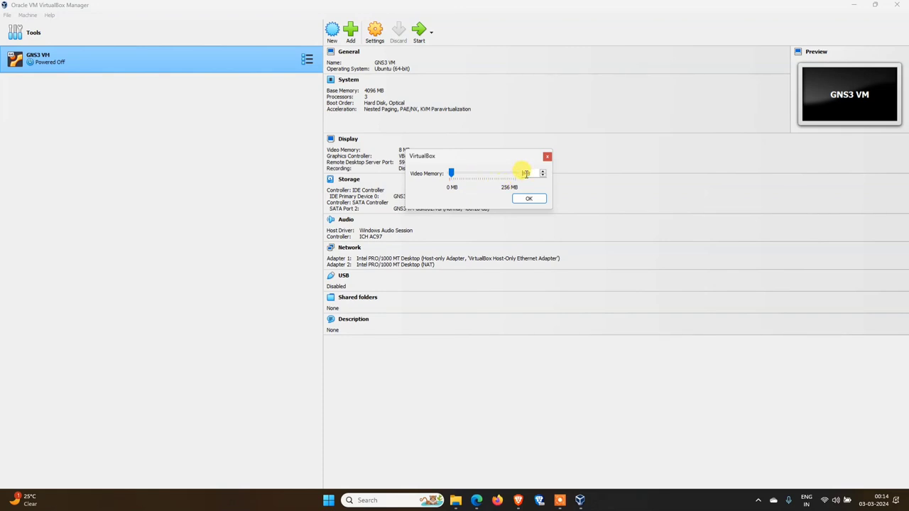
left_click(529, 199)
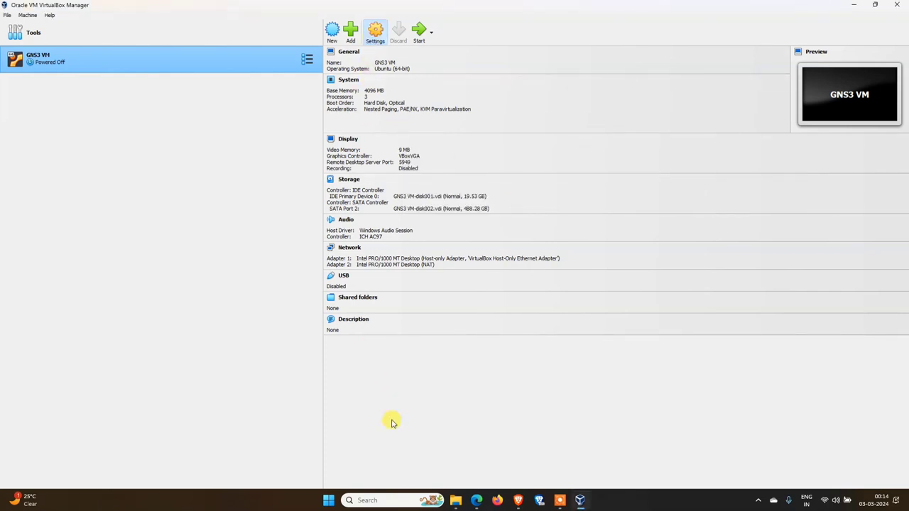
key("ctrl+s")
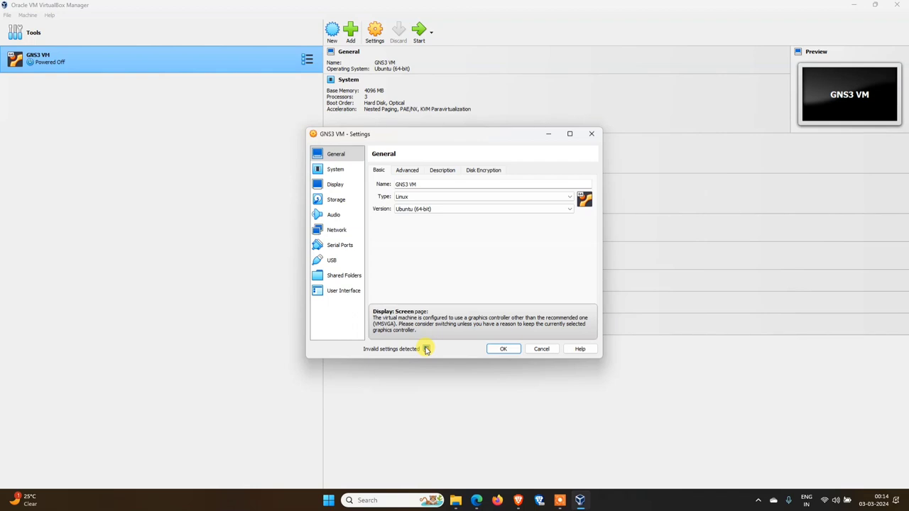
left_click(509, 349)
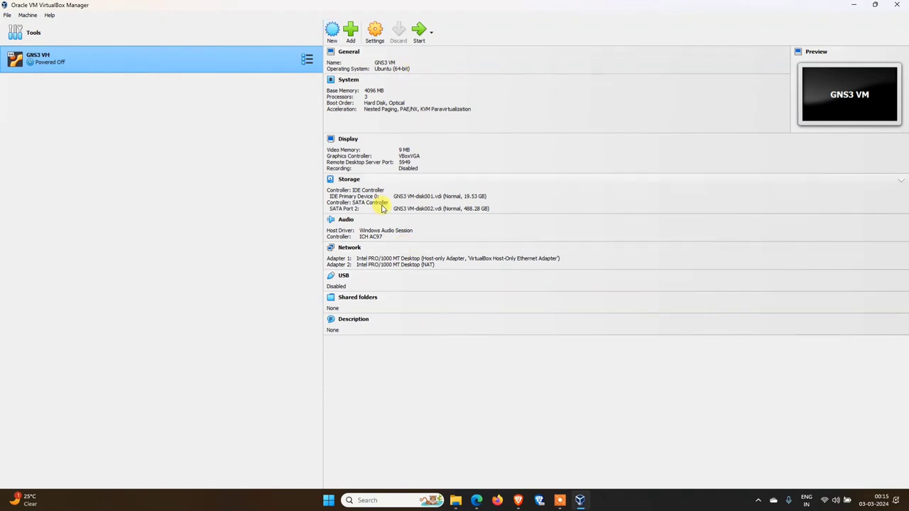
right_click(177, 65)
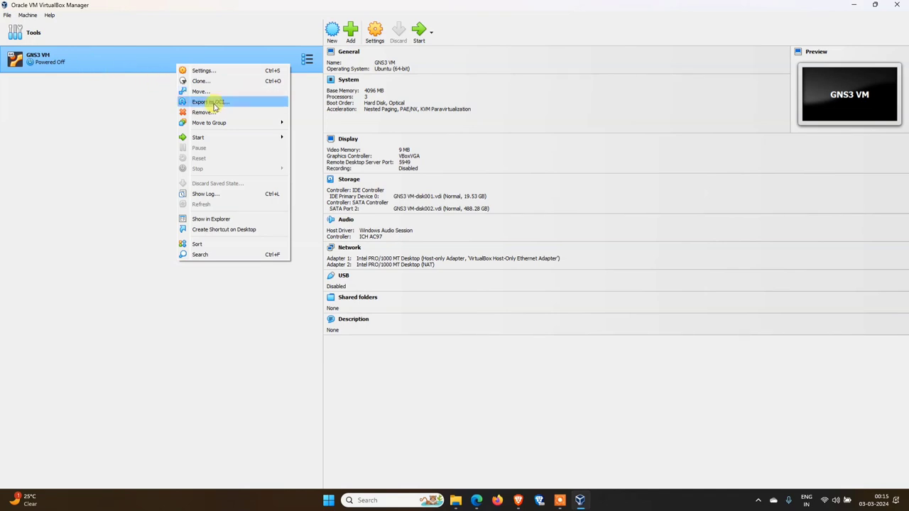
left_click(101, 55)
right_click(102, 55)
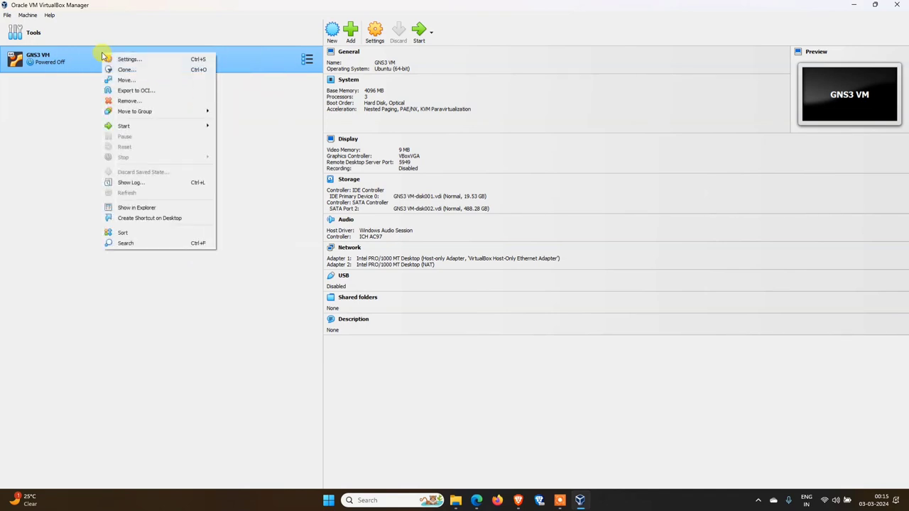
left_click(264, 105)
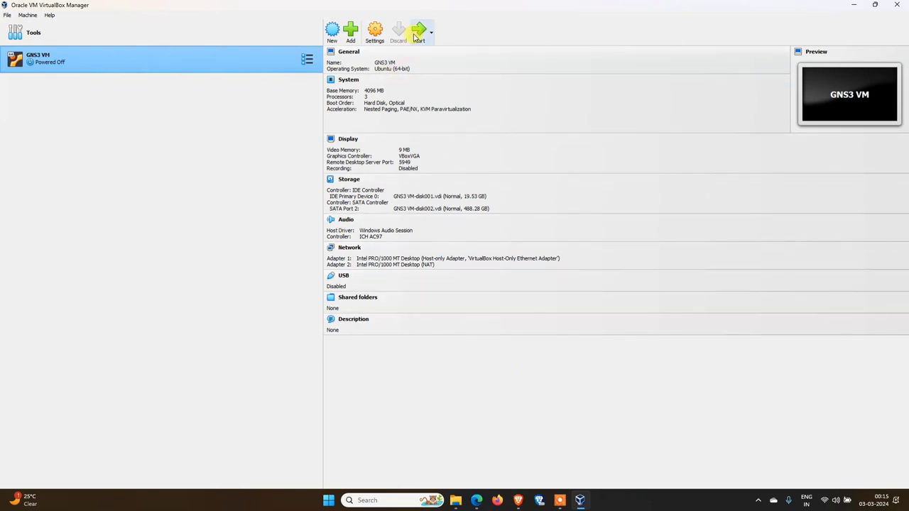
Try to start the GNS3 VM and enlarge the text of its power-up notification to read the details.
left_click(419, 34)
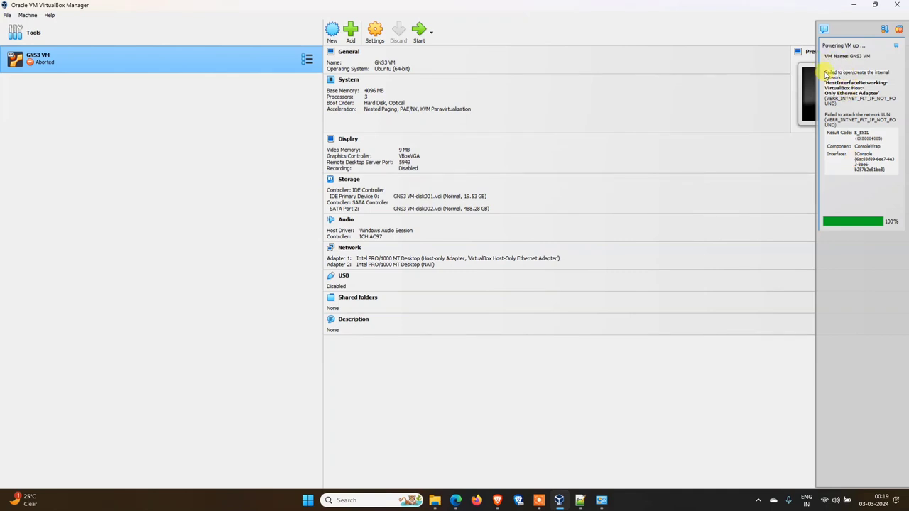
scroll(828, 123, "up", 3)
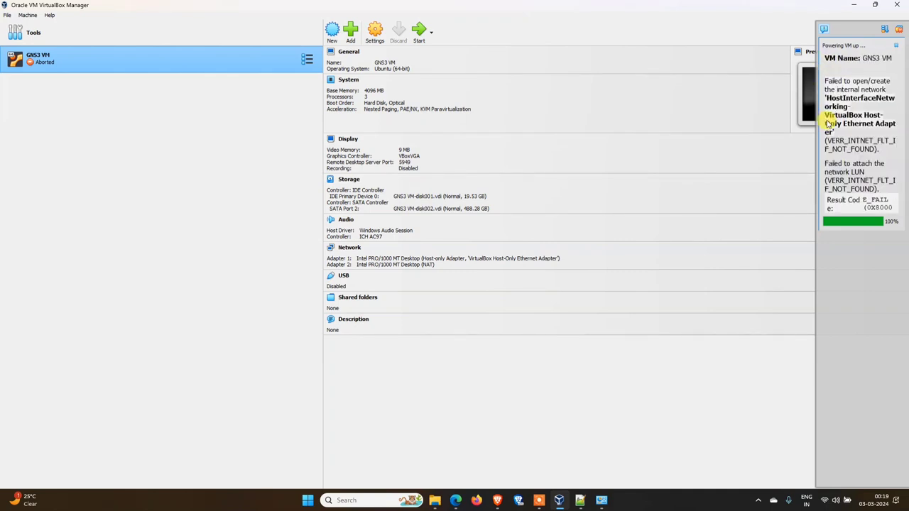
left_click_drag(825, 75, 878, 88)
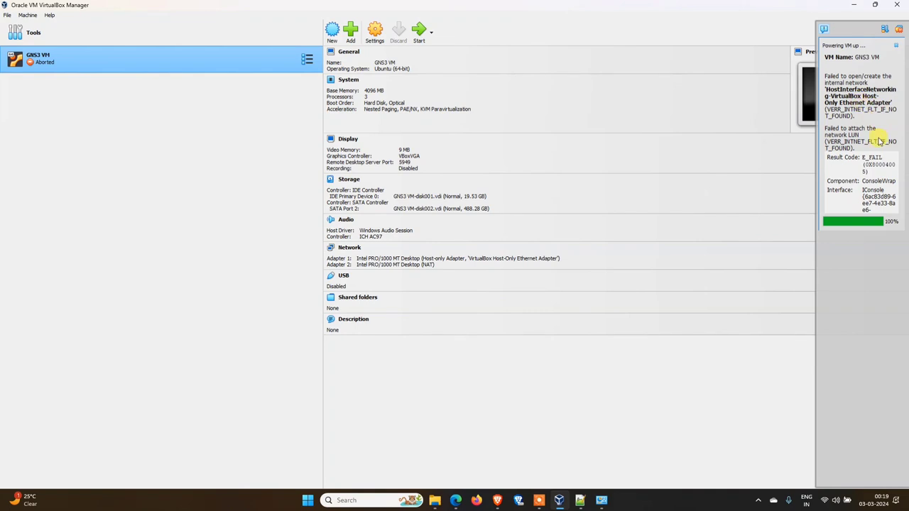
Switch to the Brave browser and review the 2021 Update steps in the Super User answer about the host-only Ethernet adapter error.
left_click(495, 502)
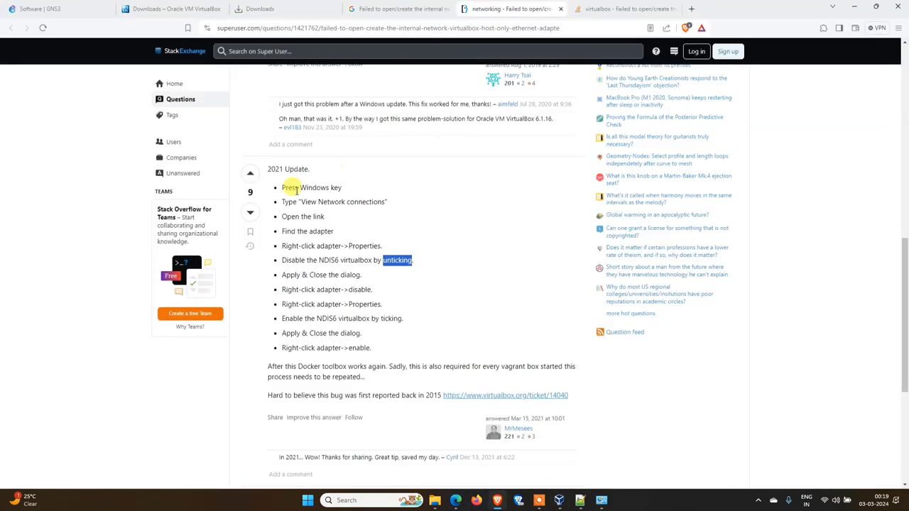
left_click_drag(278, 192, 438, 351)
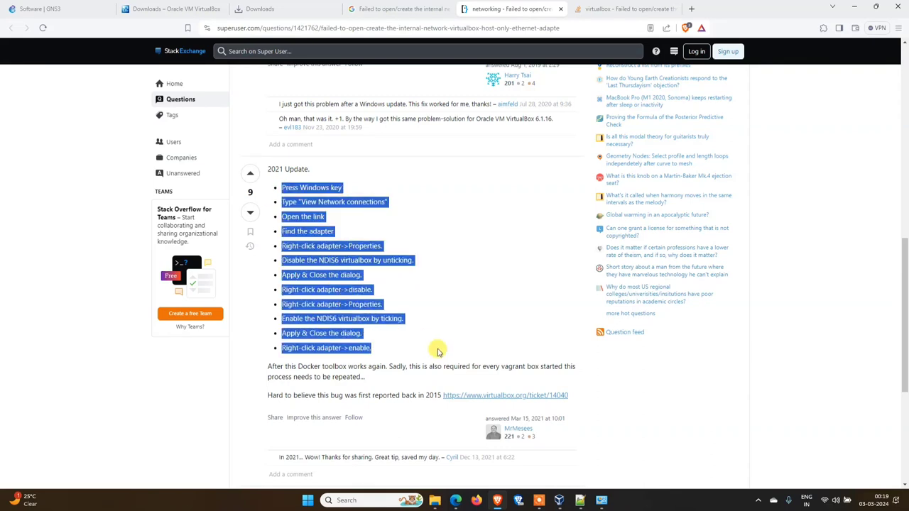
left_click(438, 351)
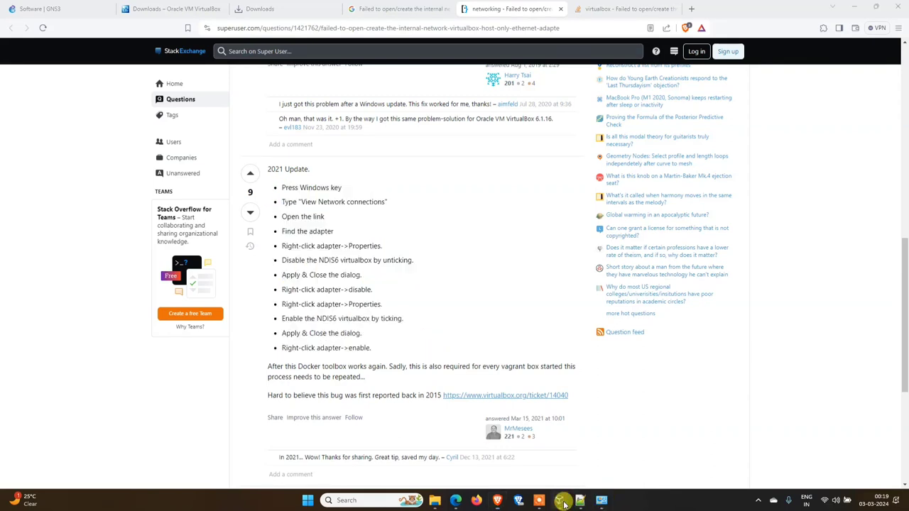
Switch back to VirtualBox and check which host-only adapters are available for the GNS3 VM's Adapter 1, leaving the settings without saving.
left_click(561, 501)
left_click(377, 34)
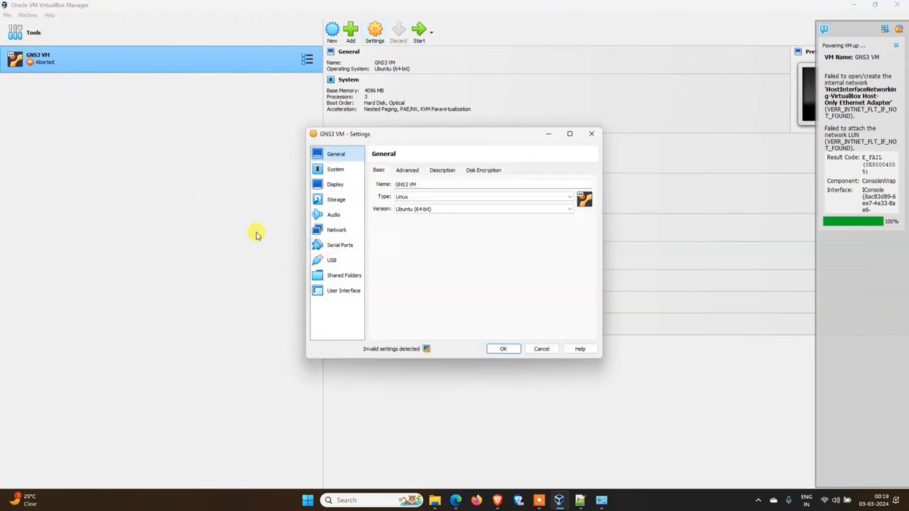
left_click(337, 231)
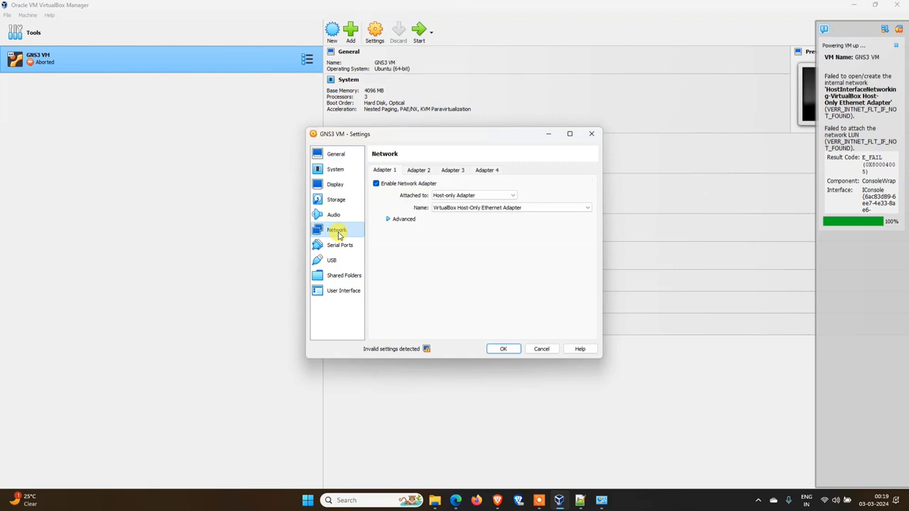
left_click(507, 208)
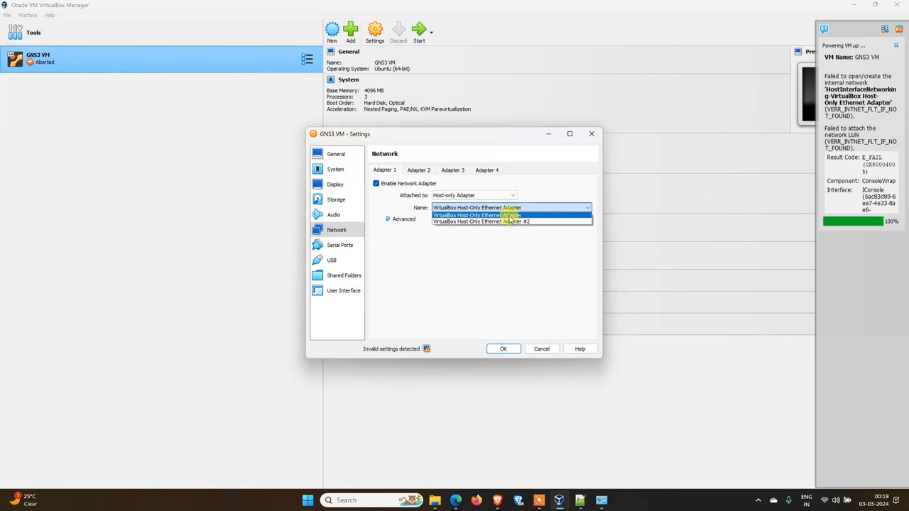
left_click(543, 183)
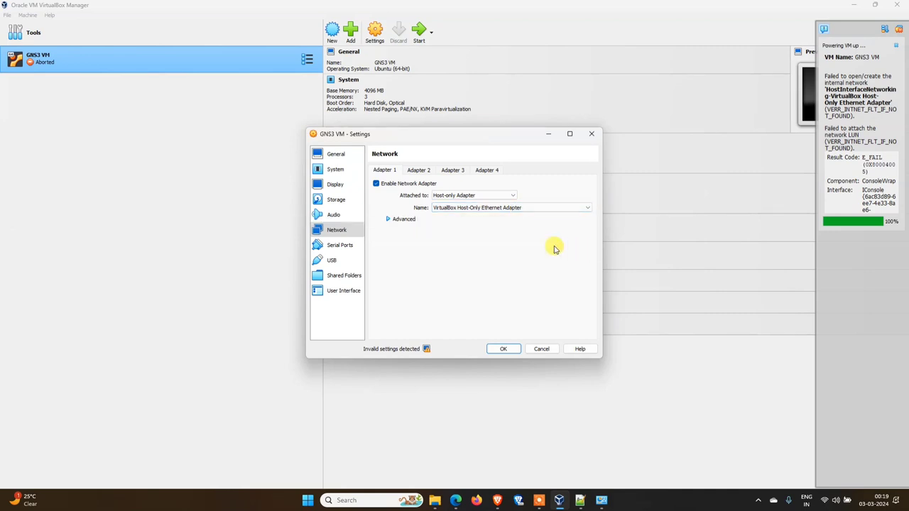
left_click(541, 348)
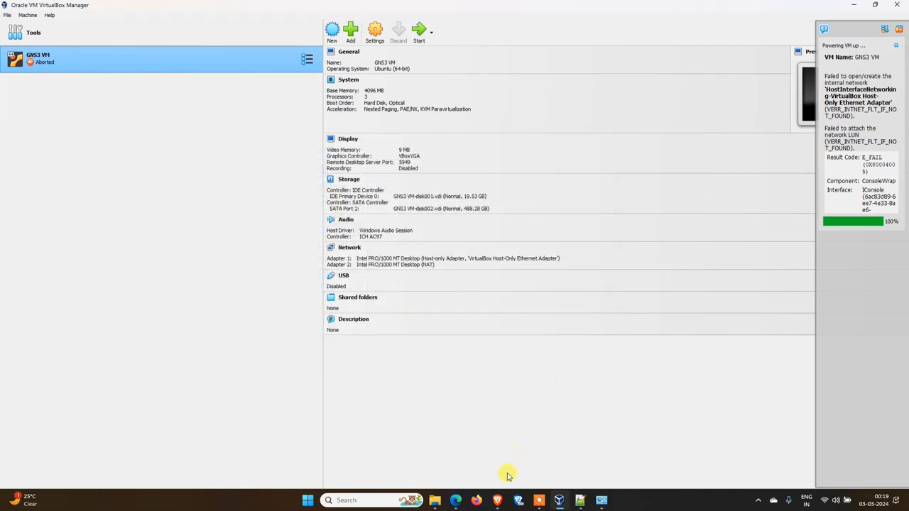
Switch to Network Connections and turn off the VirtualBox NDIS6 Bridged Networking Driver for the Ethernet host-only adapter.
left_click(601, 500)
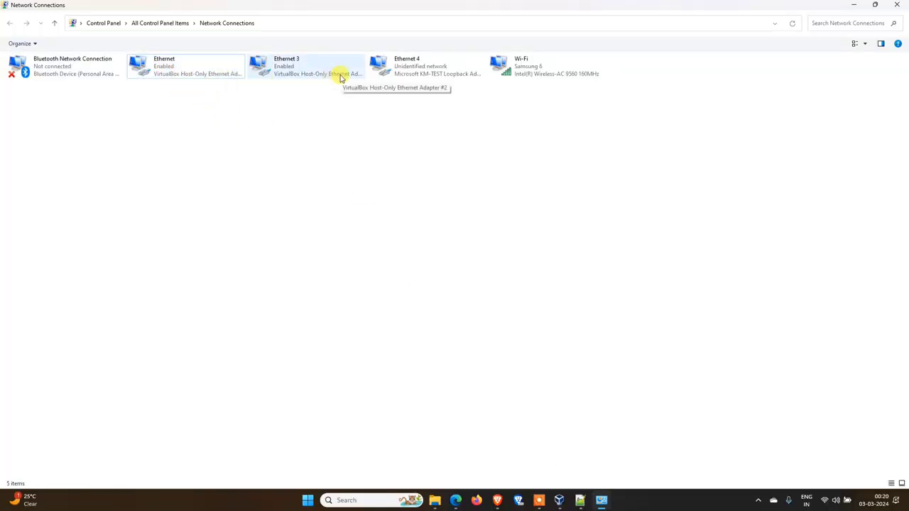
double_click(212, 69)
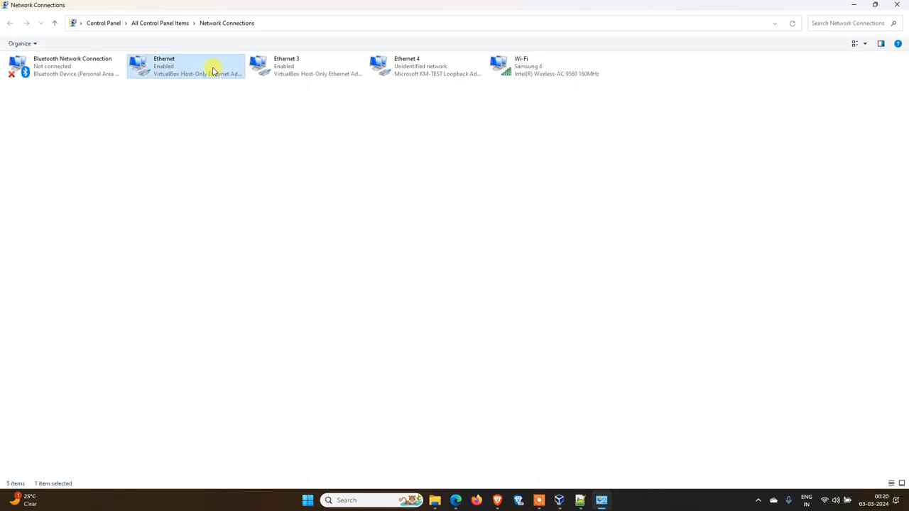
left_click(404, 330)
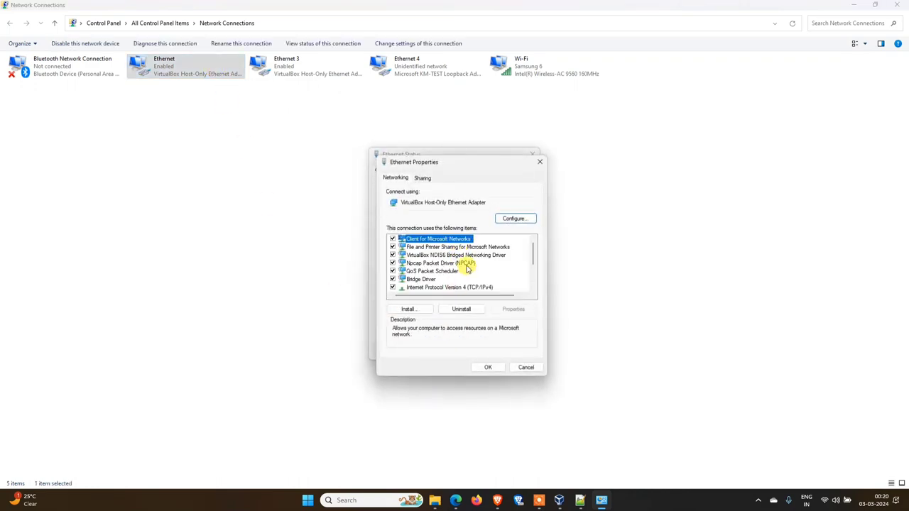
left_click(393, 256)
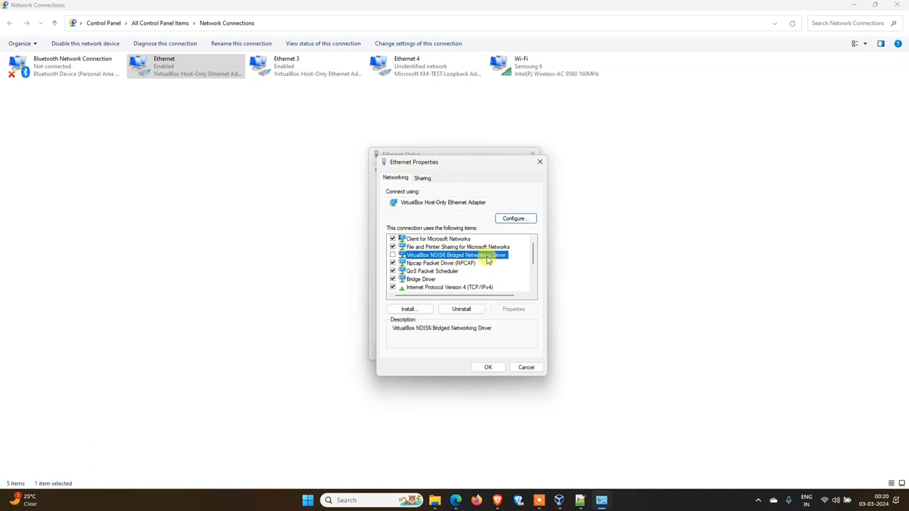
left_click(488, 367)
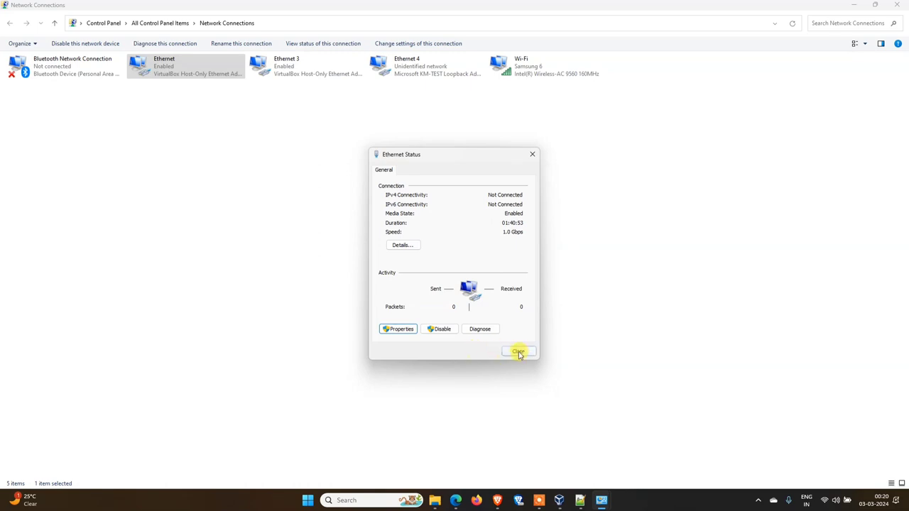
left_click(518, 351)
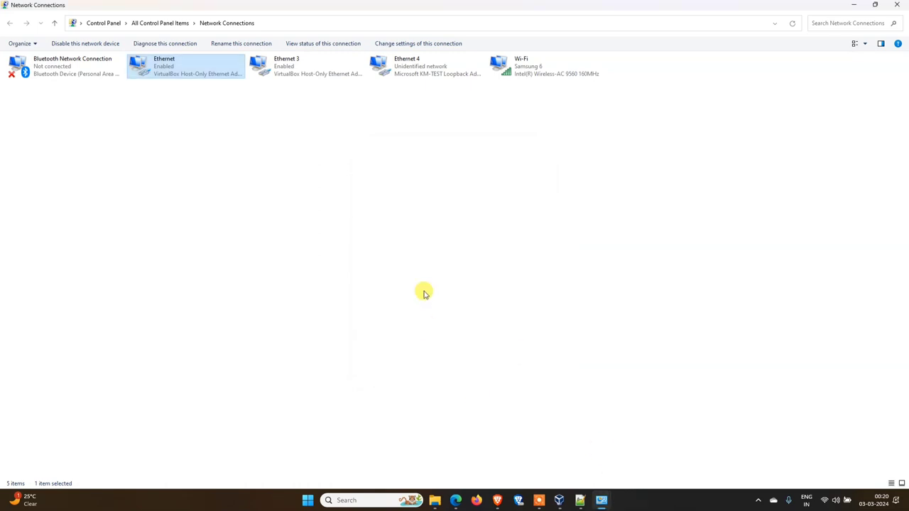
Disable the Ethernet host-only adapter and enable it again.
right_click(159, 60)
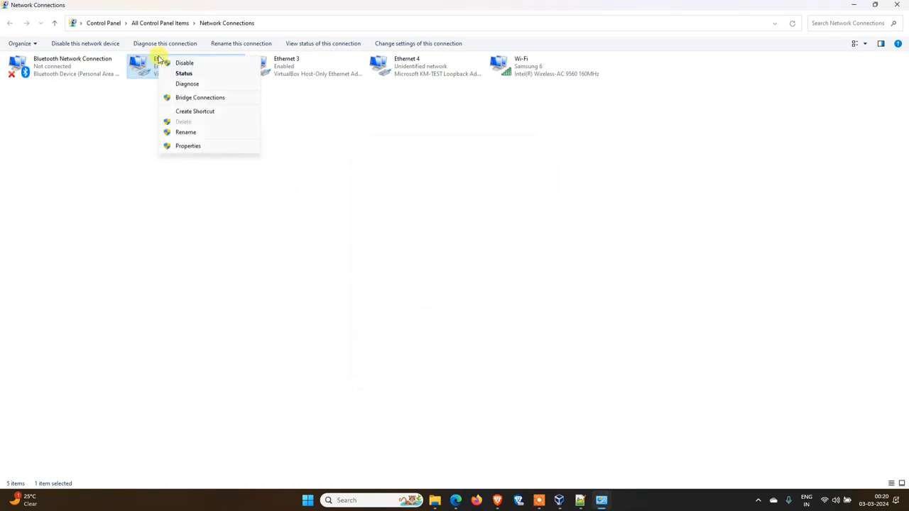
left_click(178, 63)
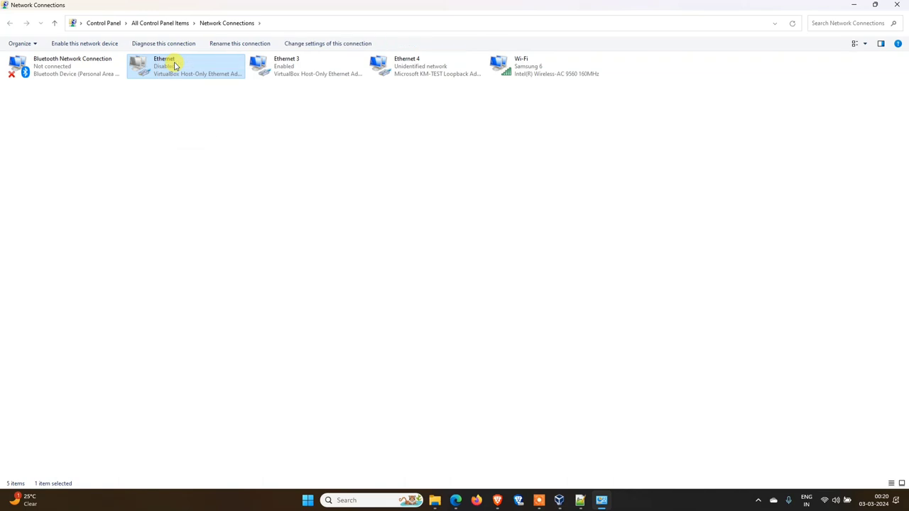
right_click(175, 65)
left_click(186, 69)
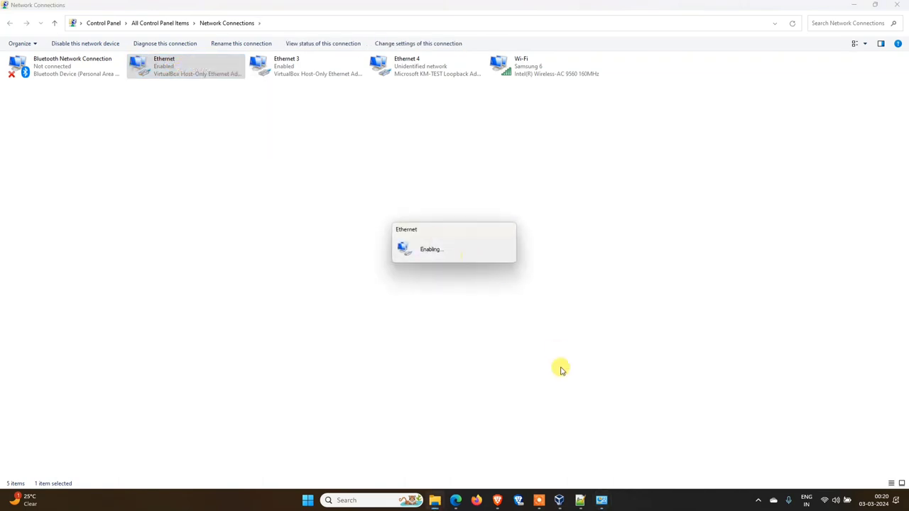
Switch back to VirtualBox, start the GNS3 VM and maximize its window.
left_click(559, 500)
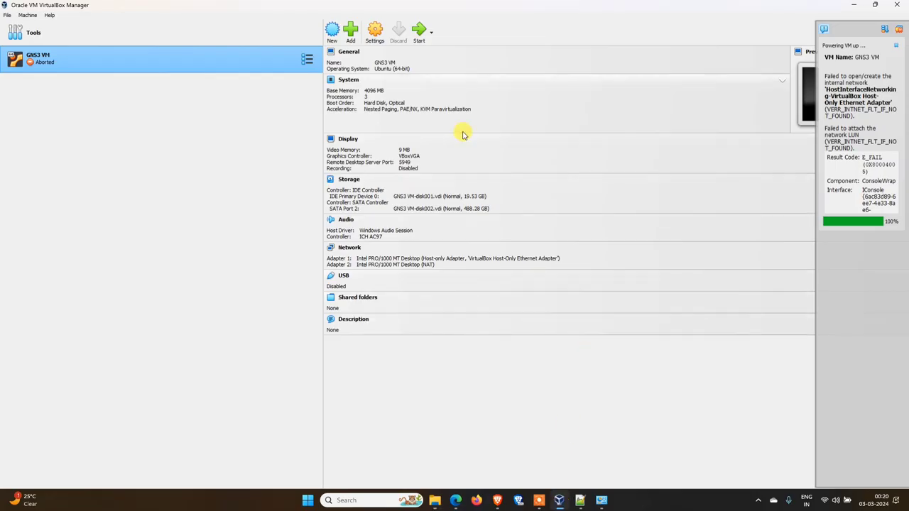
left_click(419, 29)
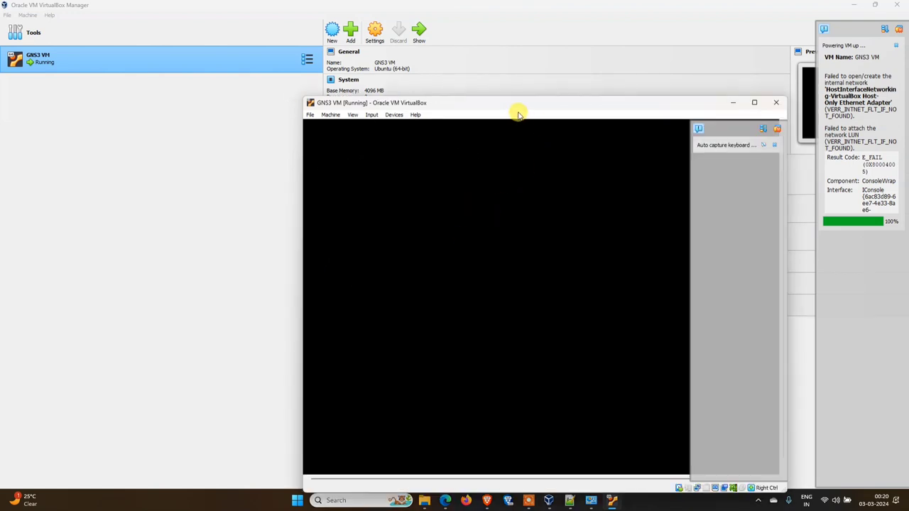
left_click_drag(500, 103, 353, 42)
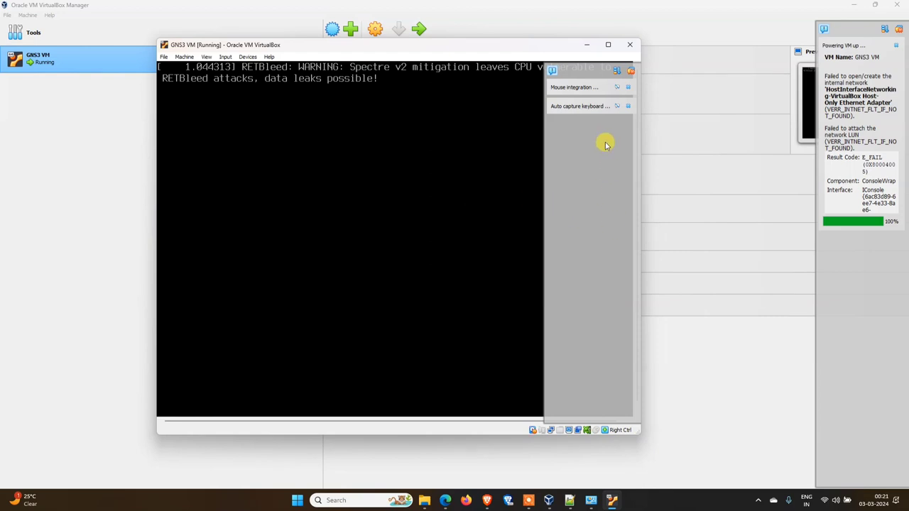
left_click(607, 44)
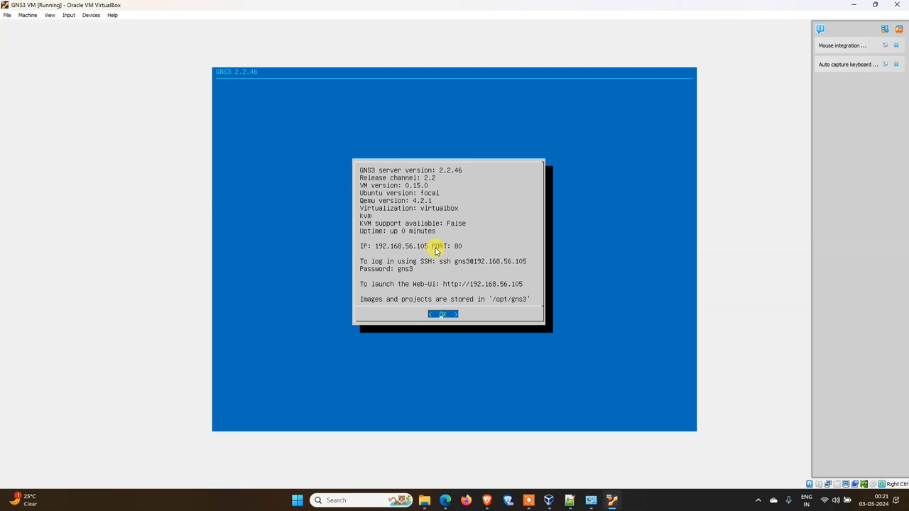
Dismiss the GNS3 VM's information screen and shut down the VM with its Shutdown option.
key("Return")
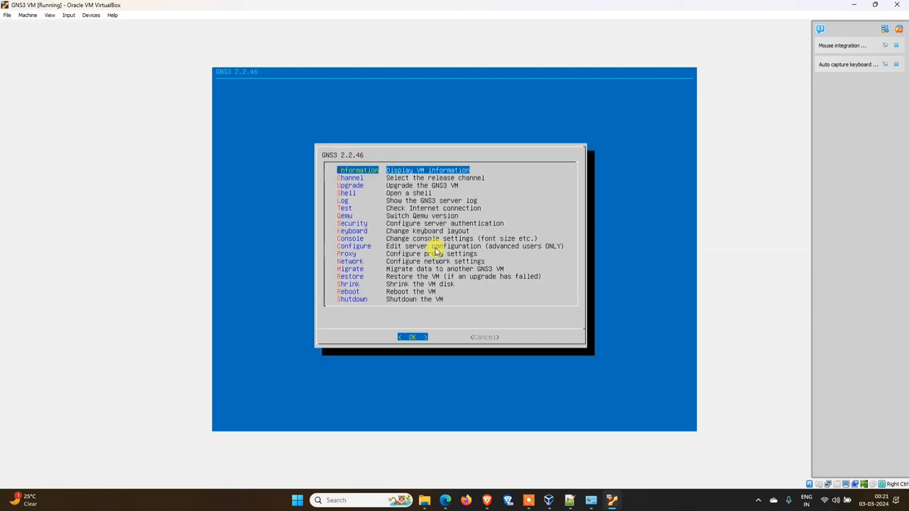
key("Down")
key("Down")
key("Down")
key("Down")
key("Down")
key("Down")
key("Down")
key("Down")
key("Down")
key("Down")
key("Down")
key("Down")
key("Down")
key("Down")
key("Down")
key("Down")
key("Down")
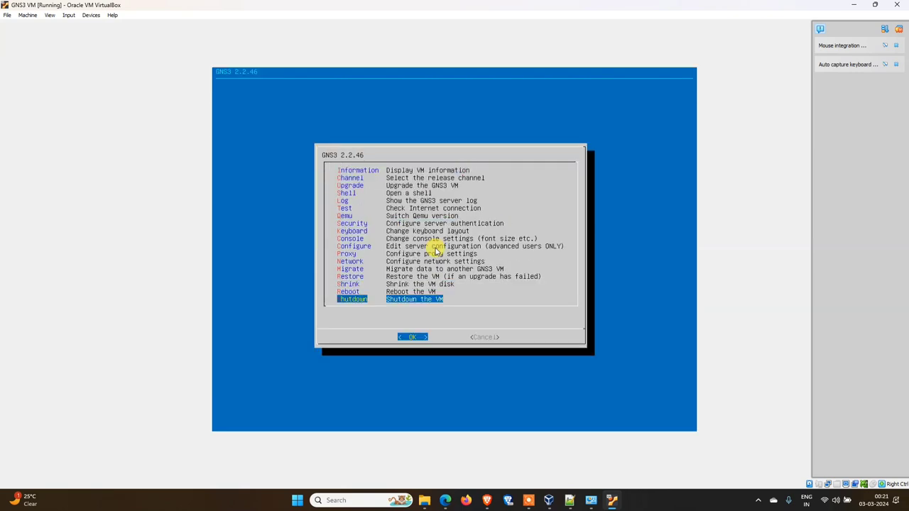
key("Return")
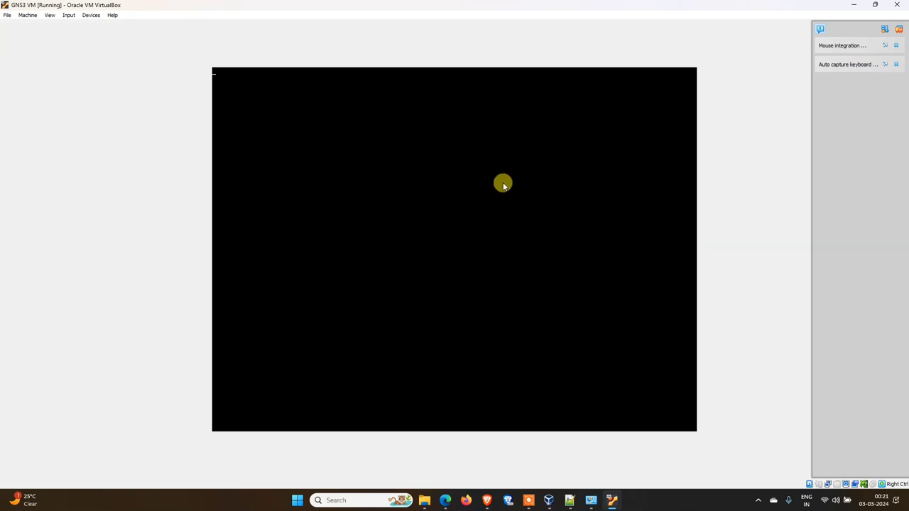